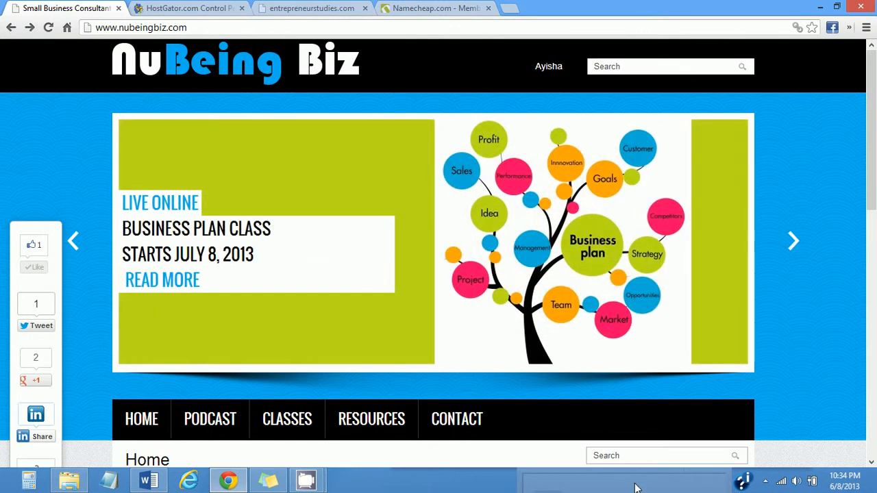
pyautogui.moveTo(308, 482)
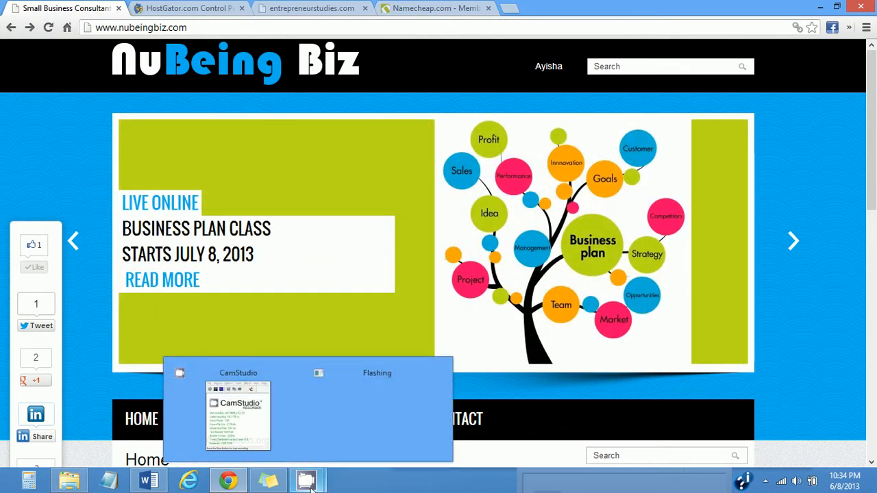
pyautogui.click(303, 446)
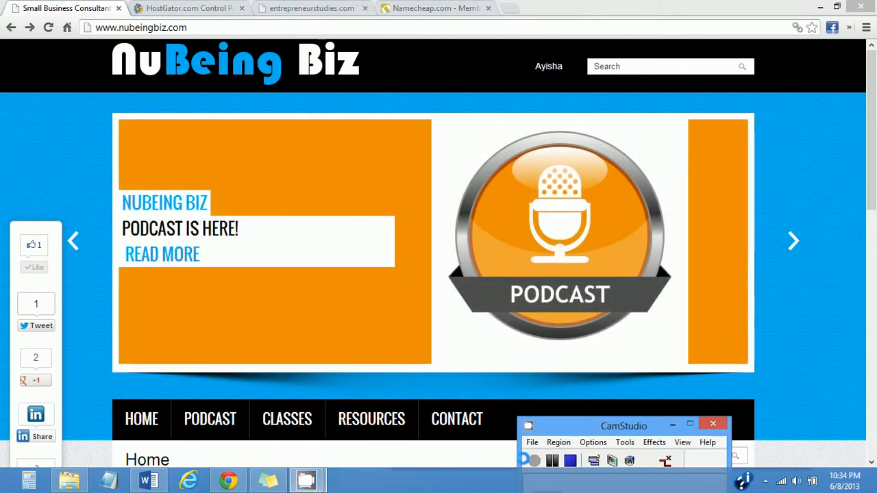
pyautogui.click(816, 442)
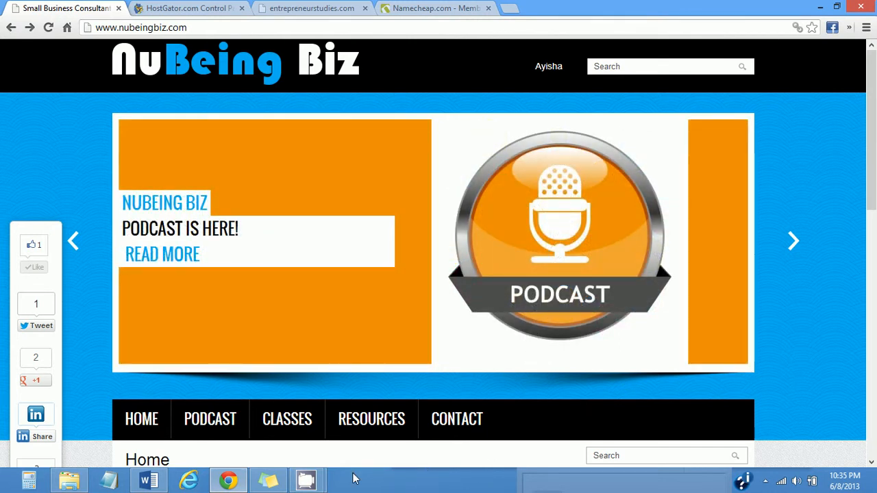
pyautogui.moveTo(321, 473)
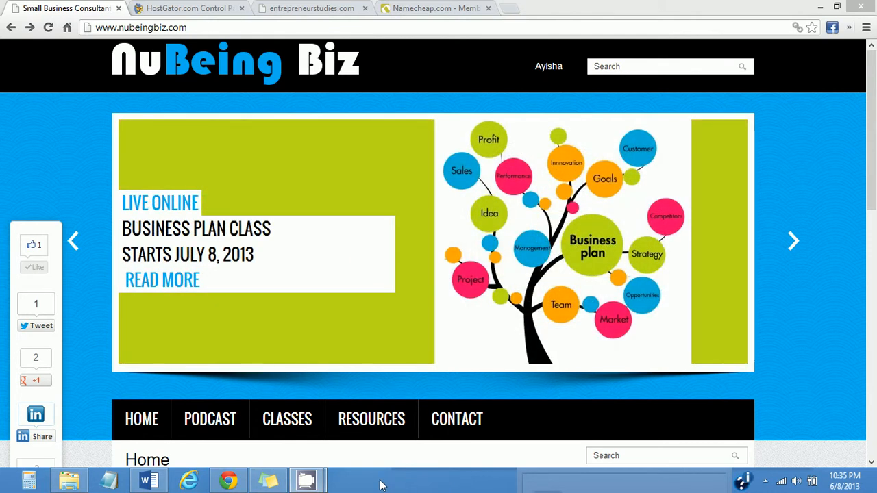
pyautogui.click(316, 480)
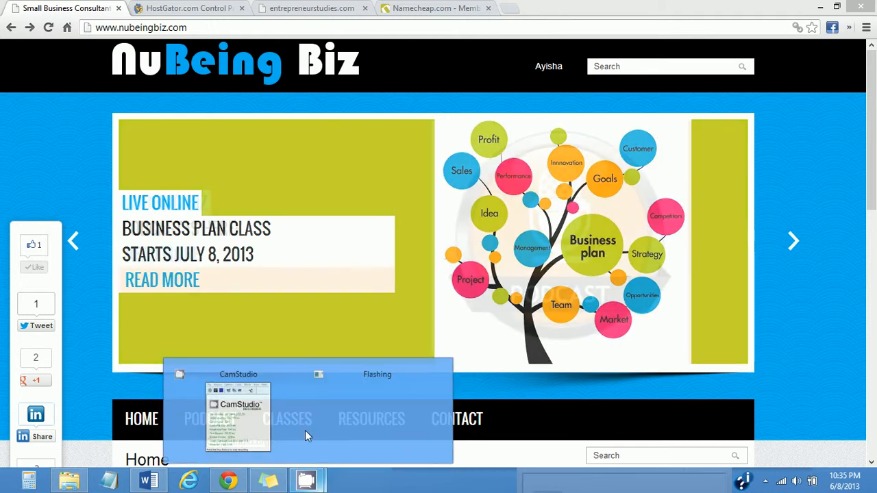
pyautogui.click(305, 430)
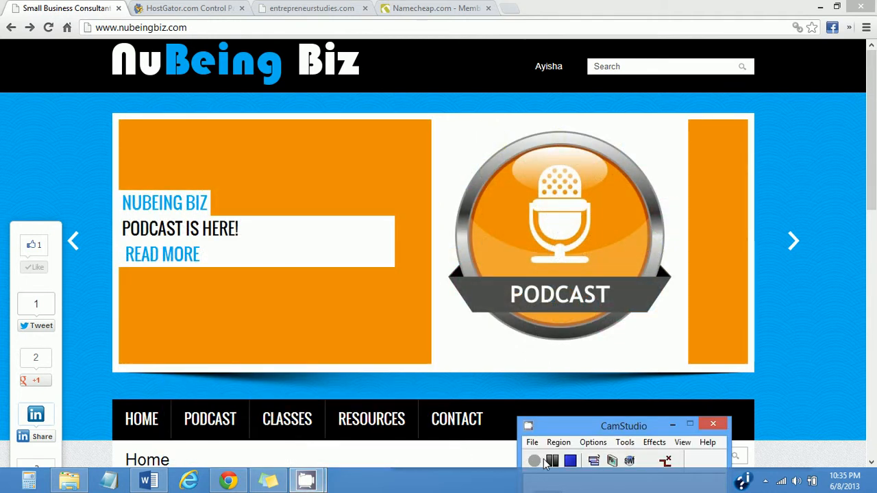
pyautogui.click(535, 460)
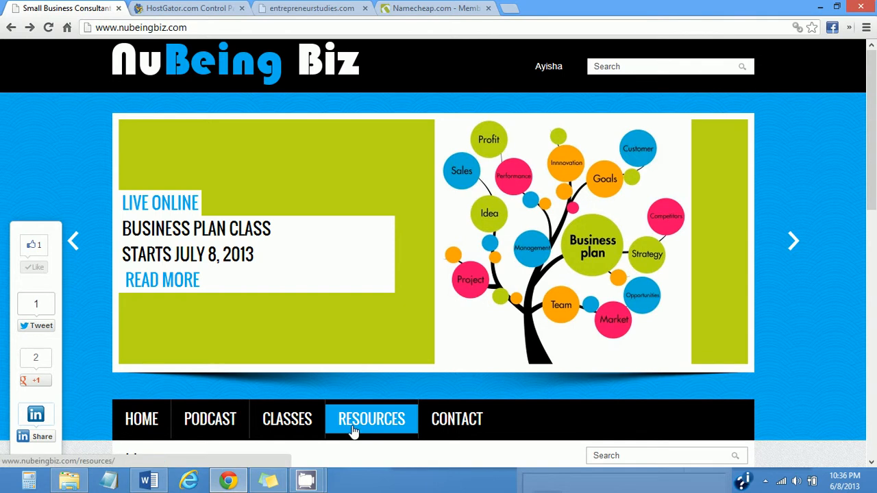
pyautogui.scroll(-2, 617, 206)
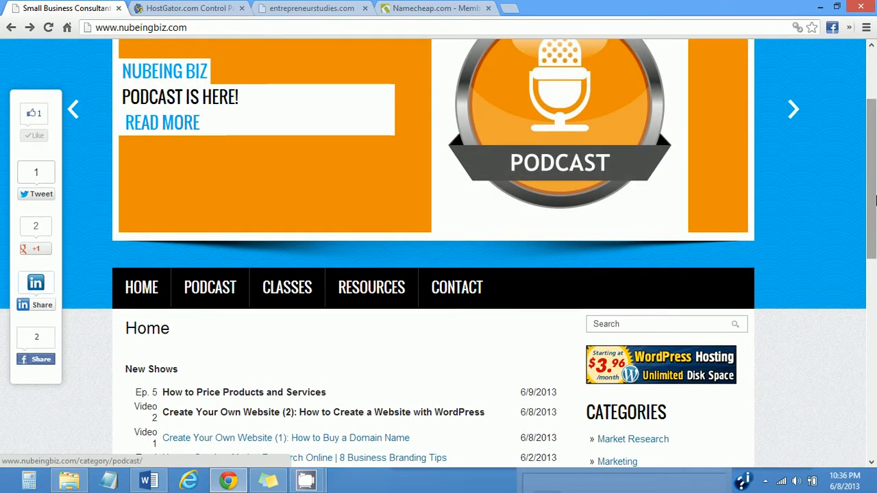
pyautogui.moveTo(876, 222); pyautogui.dragTo(875, 164)
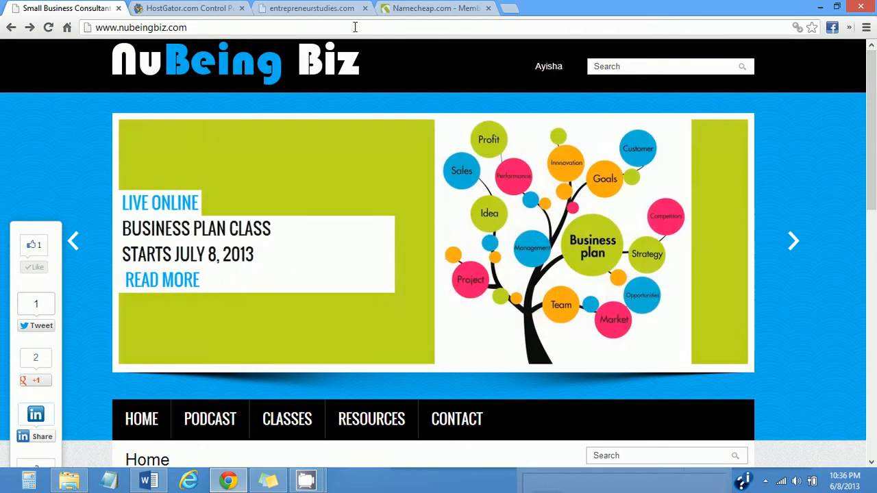
pyautogui.click(355, 27)
pyautogui.click(355, 27)
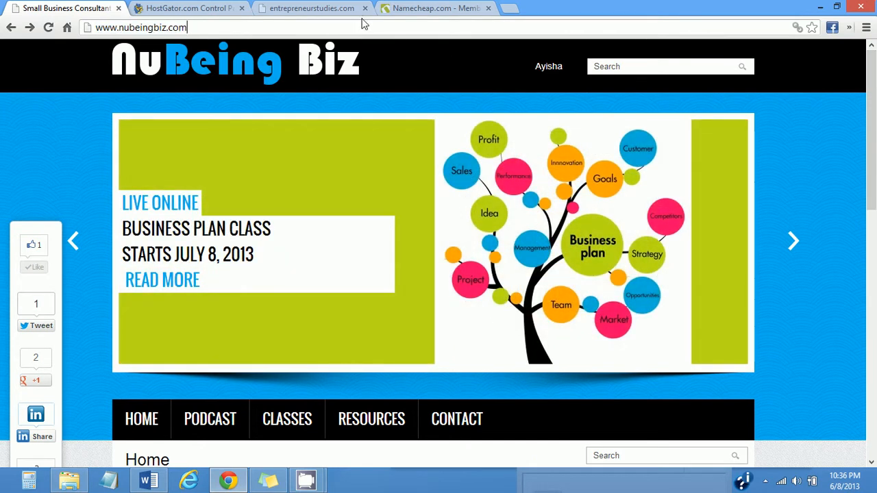
pyautogui.write('/r')
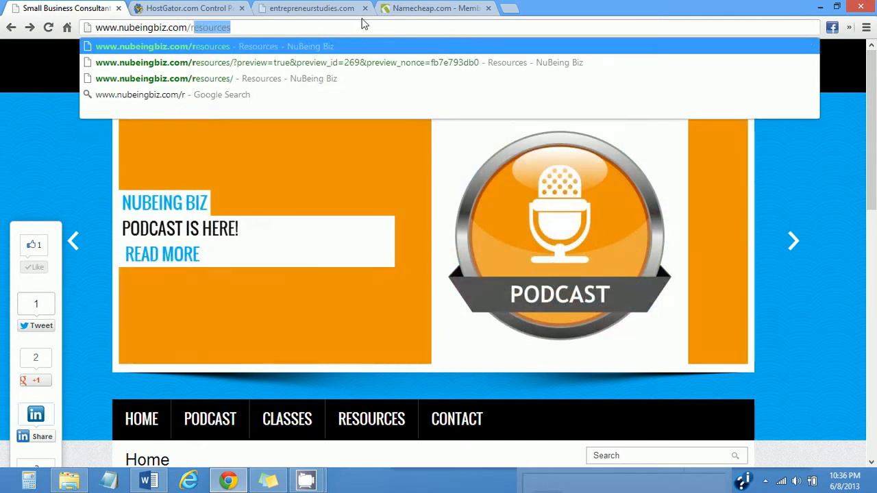
pyautogui.write('esources')
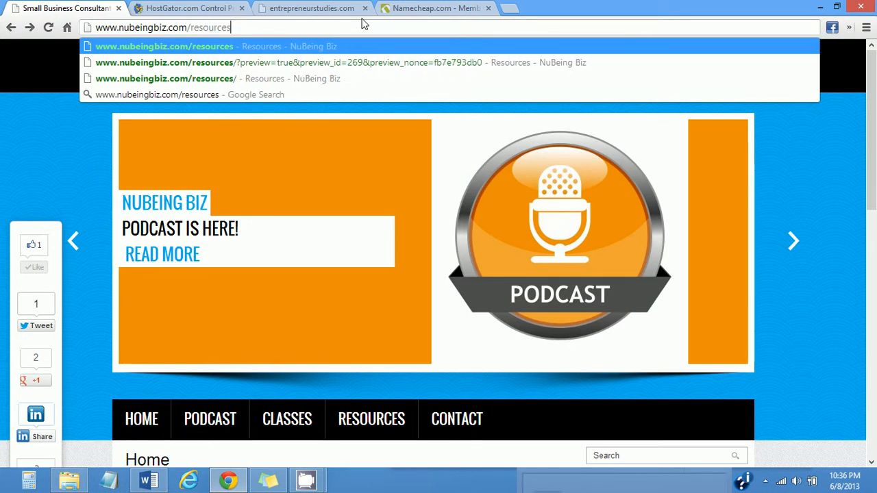
pyautogui.press('Return')
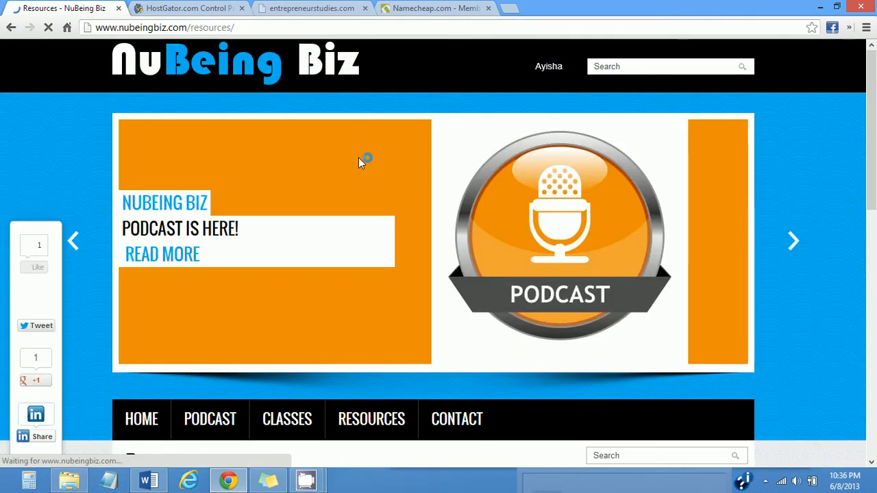
# - Follow the HostGator WordPress hosting banner on the Resources page and open HostGator's web hosting plans
pyautogui.moveTo(876, 156); pyautogui.dragTo(850, 256)
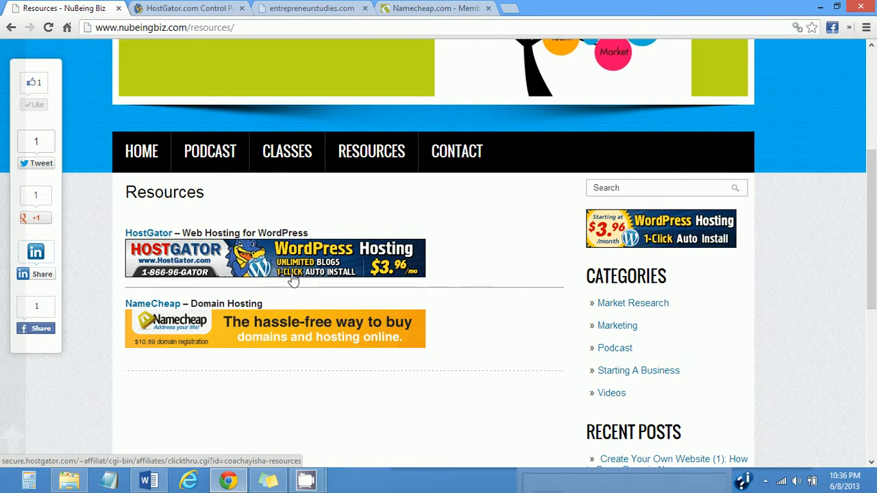
pyautogui.click(194, 263)
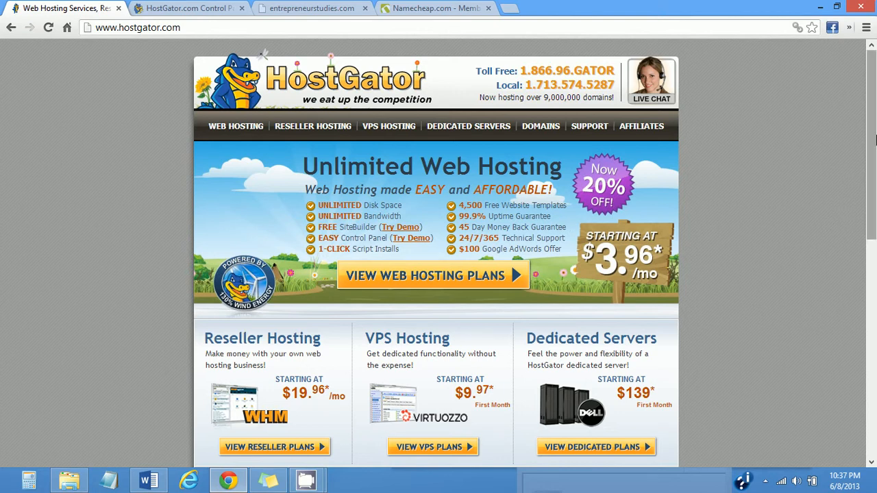
pyautogui.moveTo(874, 140); pyautogui.dragTo(868, 173)
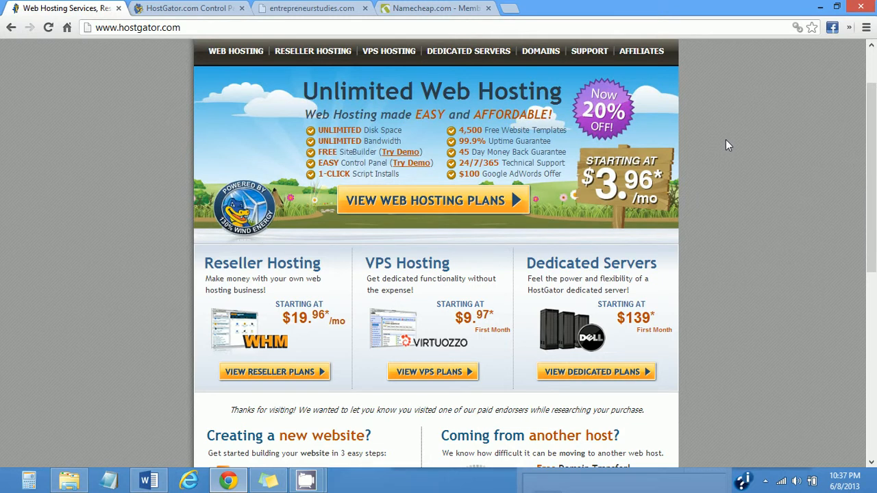
pyautogui.scroll(2, 731, 130)
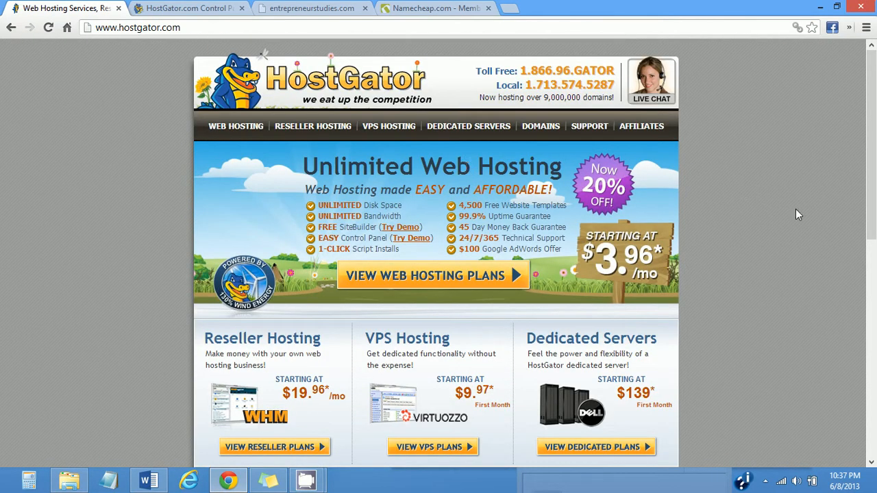
pyautogui.click(492, 281)
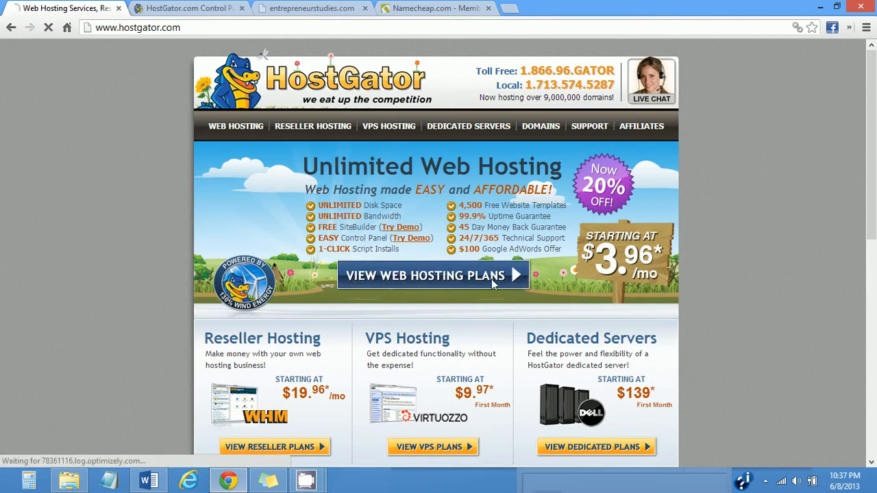
# - Compare the shared hosting plans and highlight the Business Plan's free private SSL and IP feature
pyautogui.moveTo(873, 143); pyautogui.dragTo(872, 204)
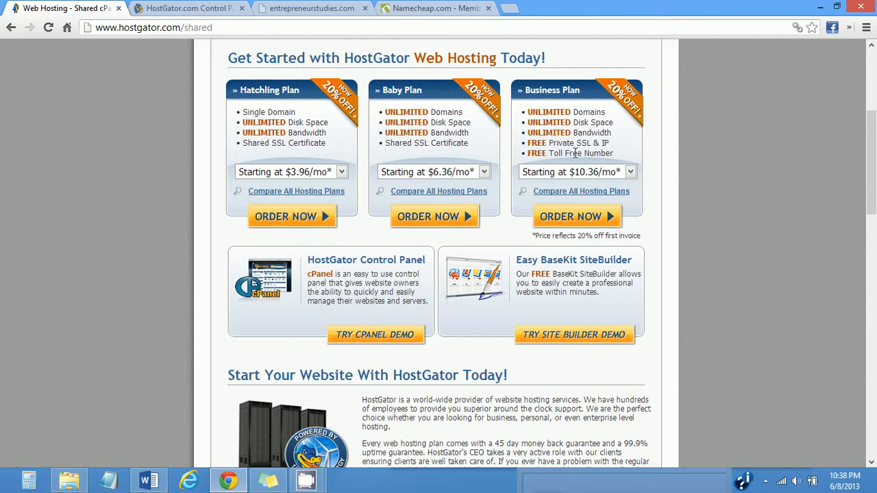
pyautogui.moveTo(609, 143); pyautogui.dragTo(522, 140)
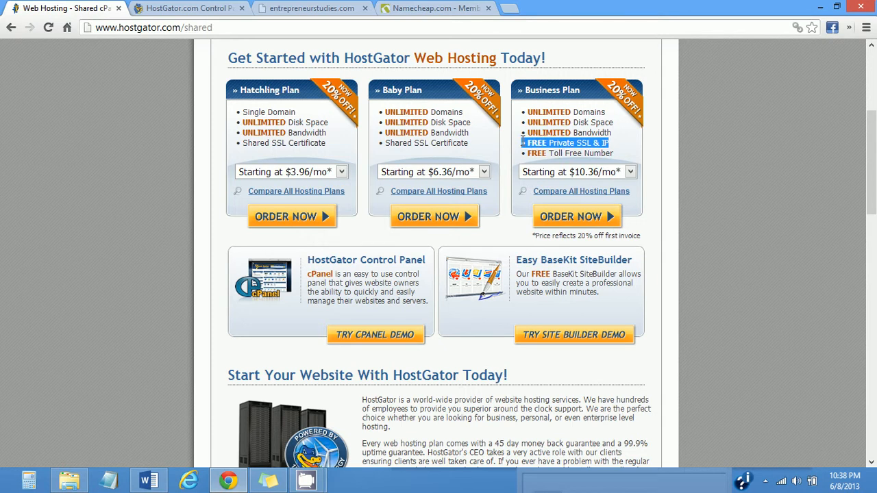
pyautogui.click(573, 134)
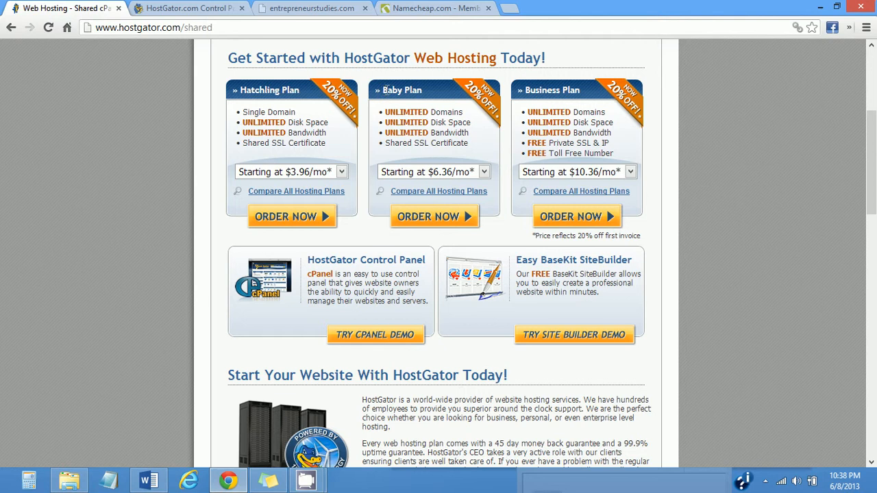
# - Choose the Monthly - $7.96/mo billing option for the Baby Plan and start its order
pyautogui.click(484, 172)
pyautogui.click(485, 158)
pyautogui.click(480, 173)
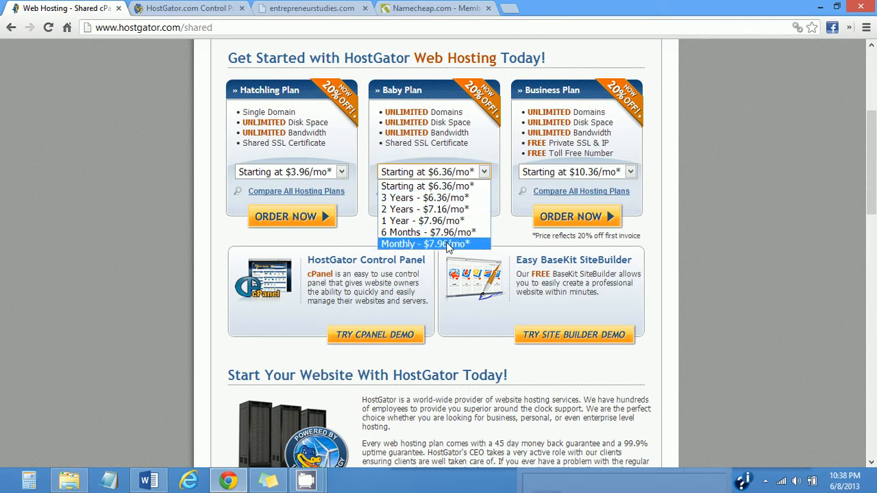
pyautogui.click(447, 245)
pyautogui.click(484, 176)
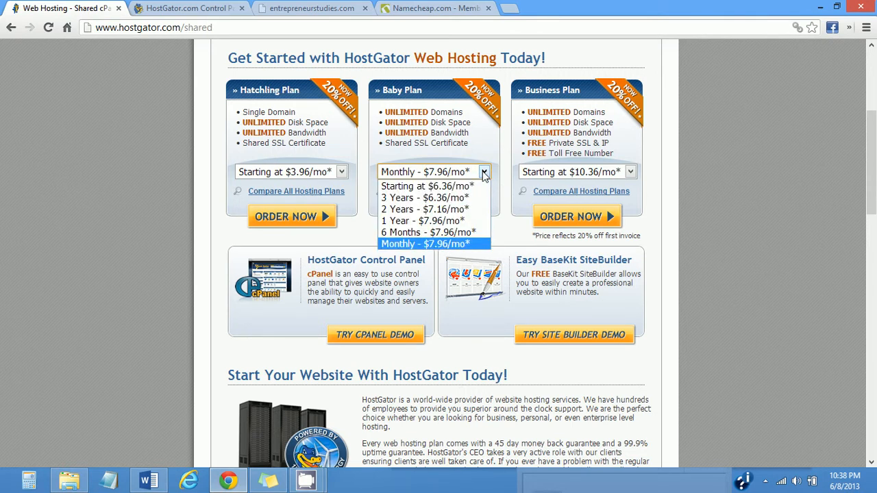
pyautogui.click(426, 244)
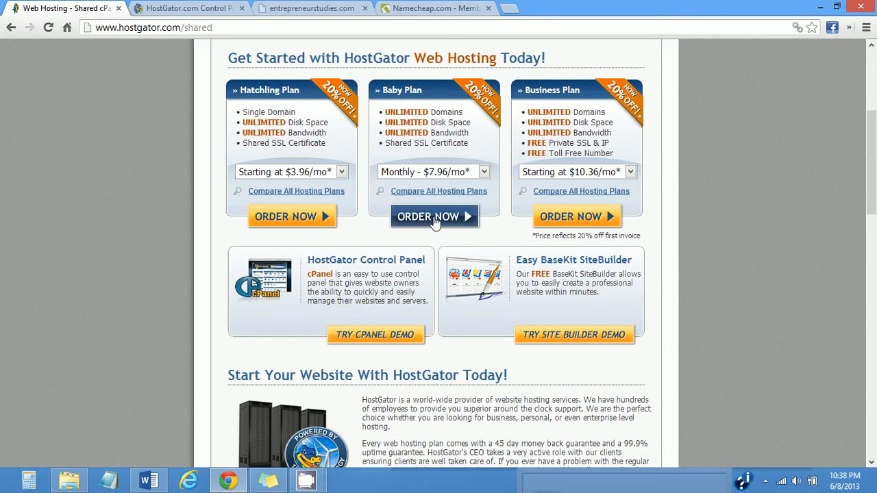
pyautogui.click(434, 216)
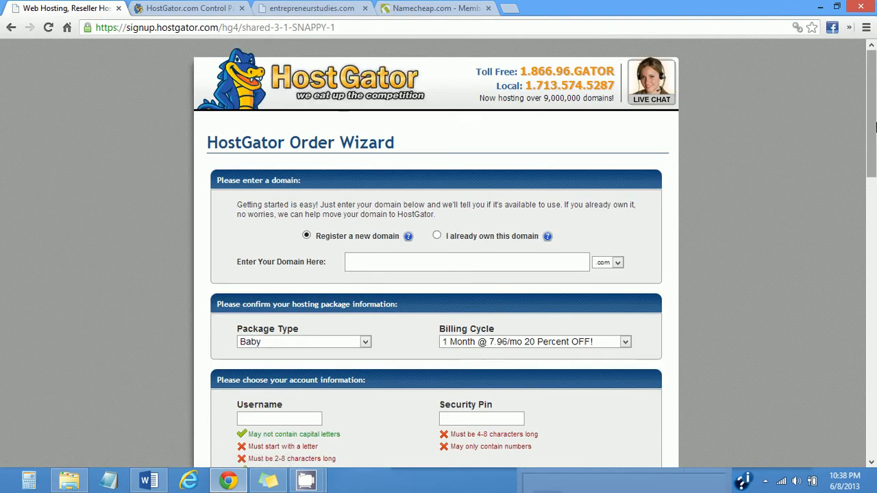
# - Mark the domain as already owned in the order form and enlarge the page to 125%
pyautogui.moveTo(872, 133)
pyautogui.mouseDown()
pyautogui.moveTo(868, 156)
pyautogui.moveTo(869, 144)
pyautogui.mouseUp()
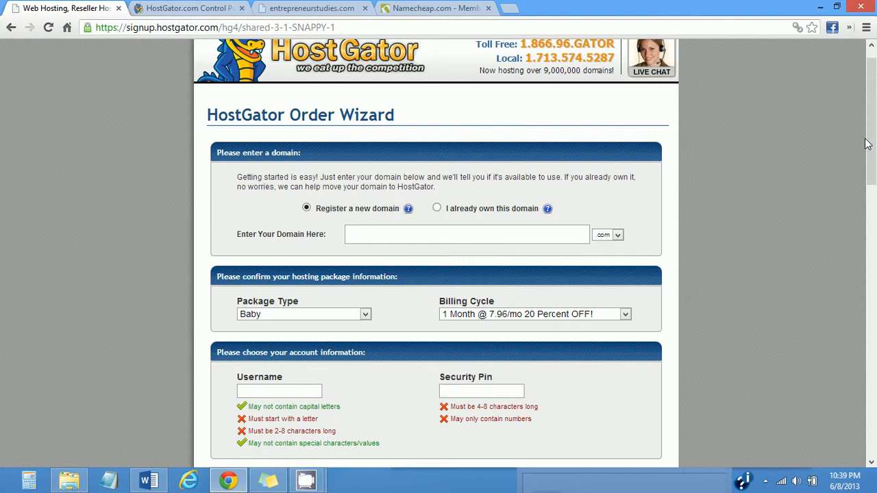
pyautogui.click(437, 208)
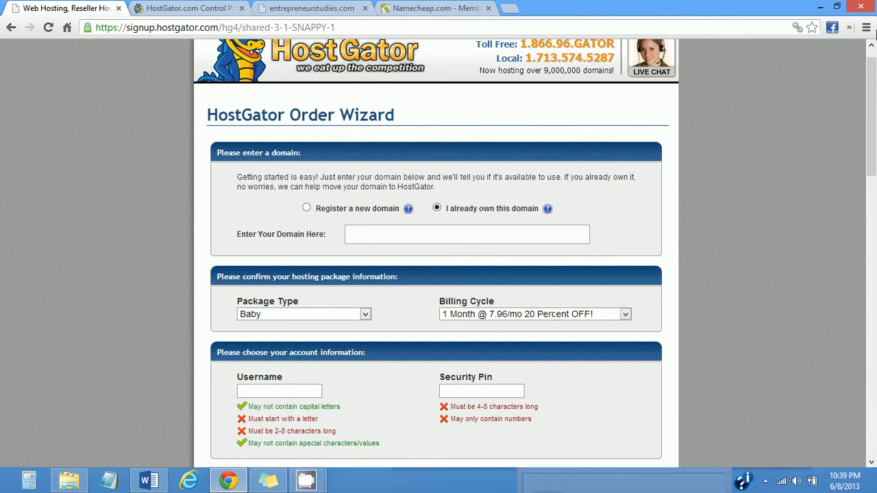
pyautogui.click(866, 27)
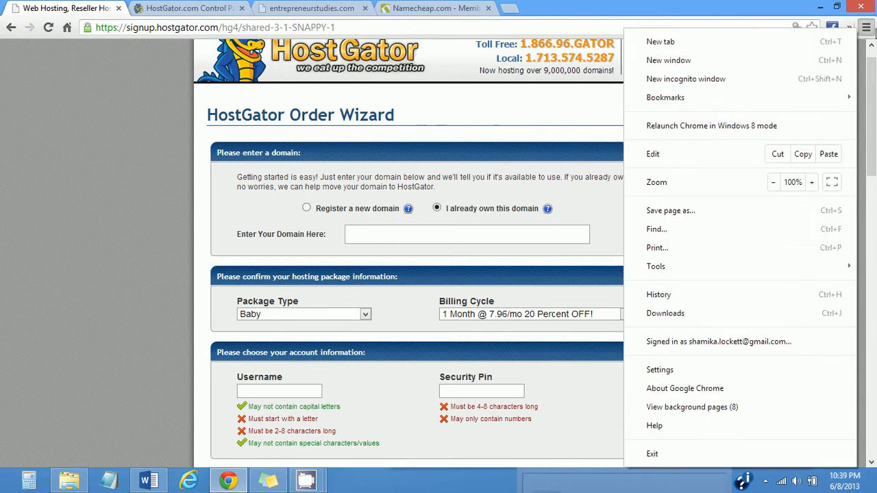
pyautogui.click(812, 182)
pyautogui.click(812, 182)
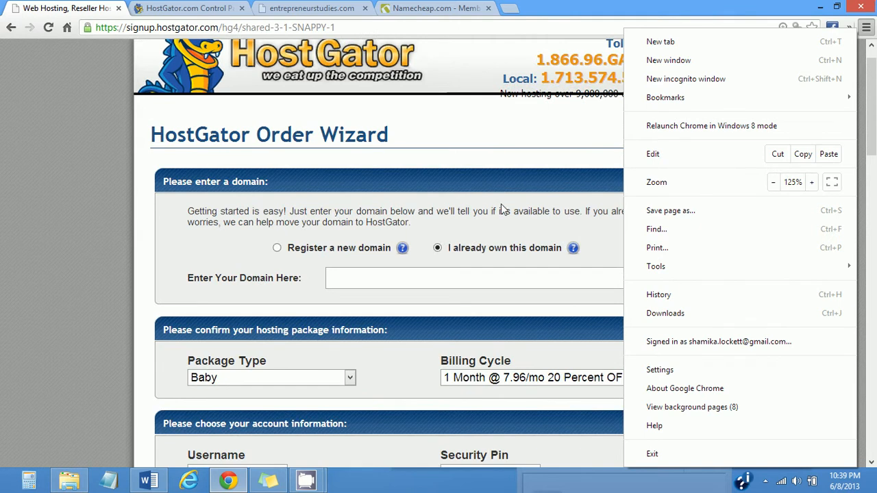
pyautogui.click(251, 245)
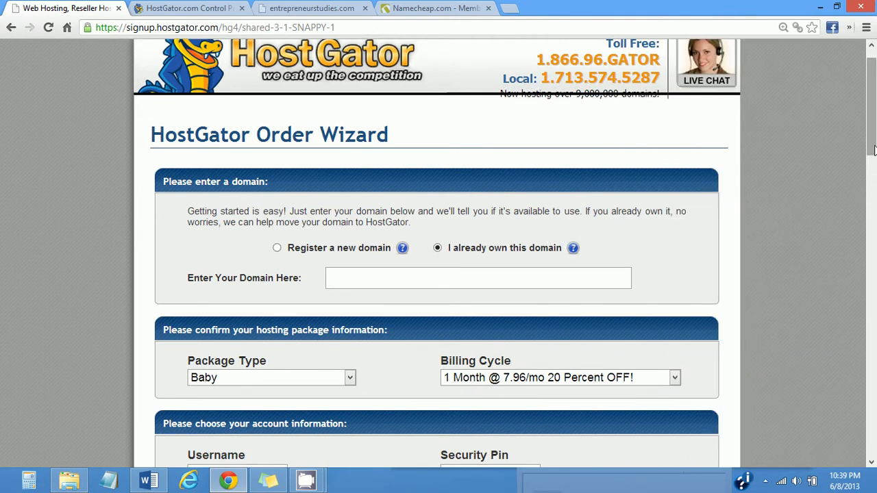
pyautogui.click(368, 277)
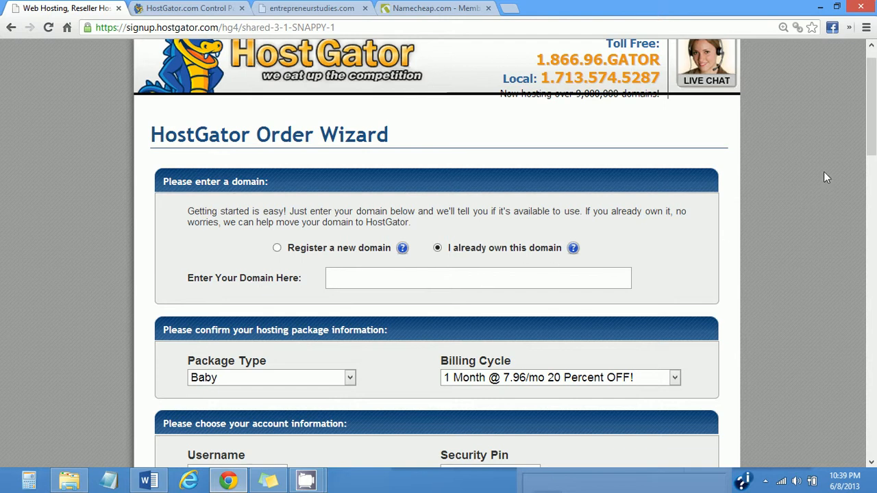
# - Review the rest of the order form, including the hosting addons, coupon code and order details
pyautogui.moveTo(872, 139); pyautogui.dragTo(854, 336)
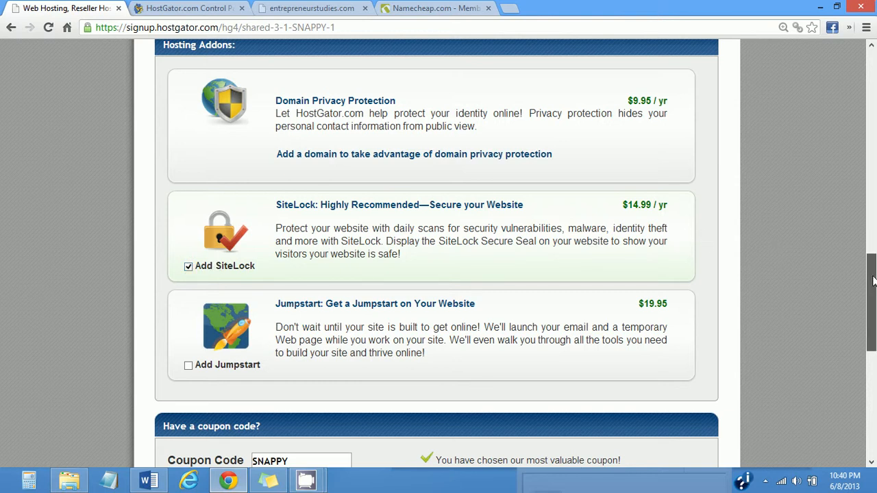
pyautogui.moveTo(873, 279); pyautogui.dragTo(873, 297)
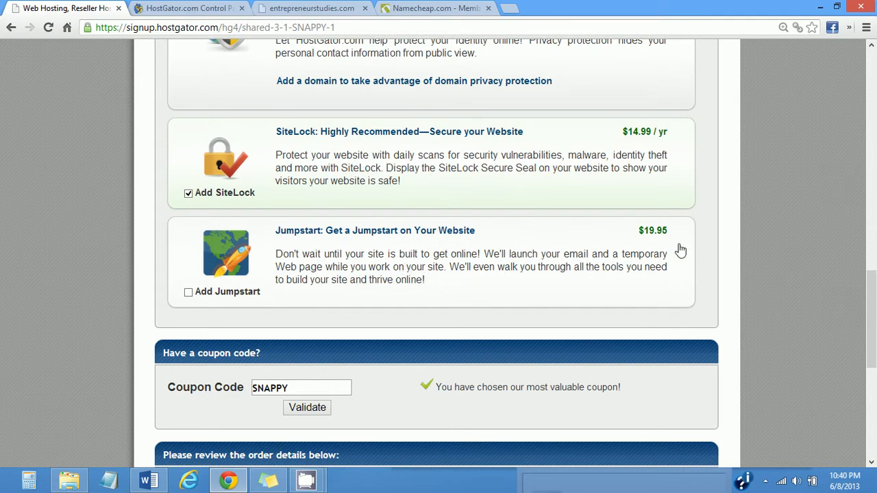
pyautogui.scroll(-1, 868, 322)
pyautogui.moveTo(868, 325); pyautogui.dragTo(863, 391)
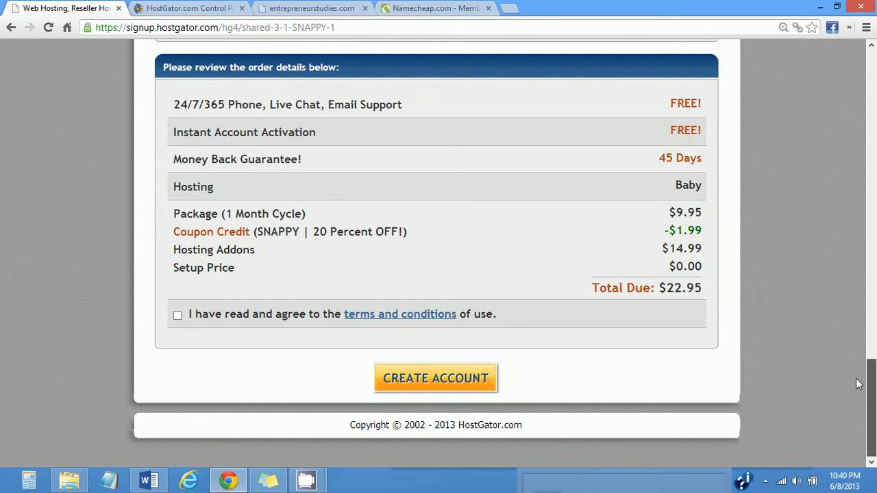
pyautogui.scroll(10, 390, 188)
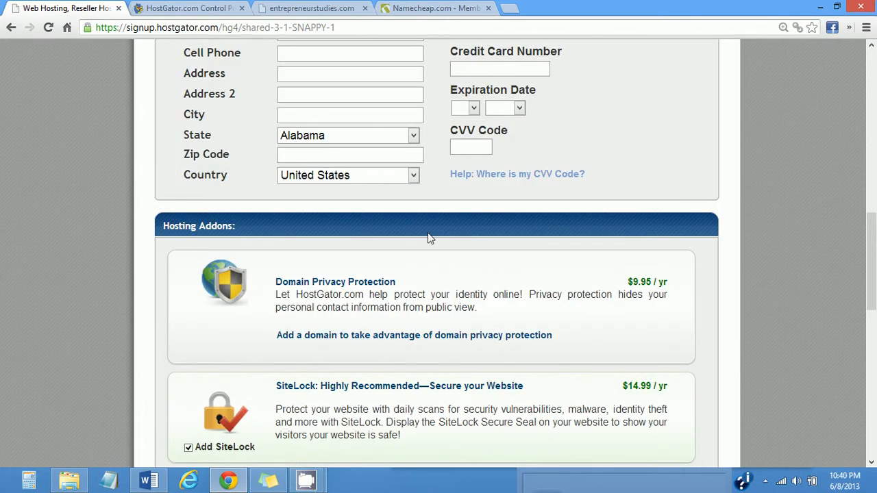
# - Remove the SiteLock addon from the hosting order and review the coupon code and order details
pyautogui.moveTo(869, 297); pyautogui.dragTo(860, 330)
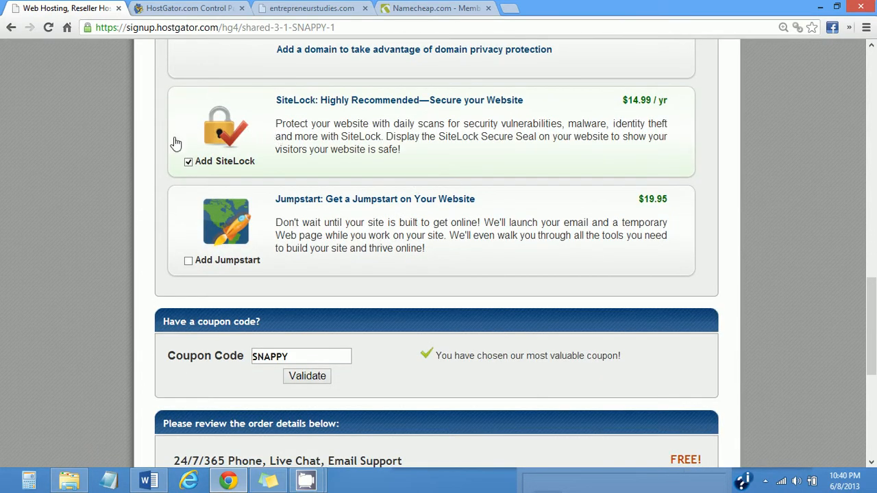
pyautogui.click(188, 162)
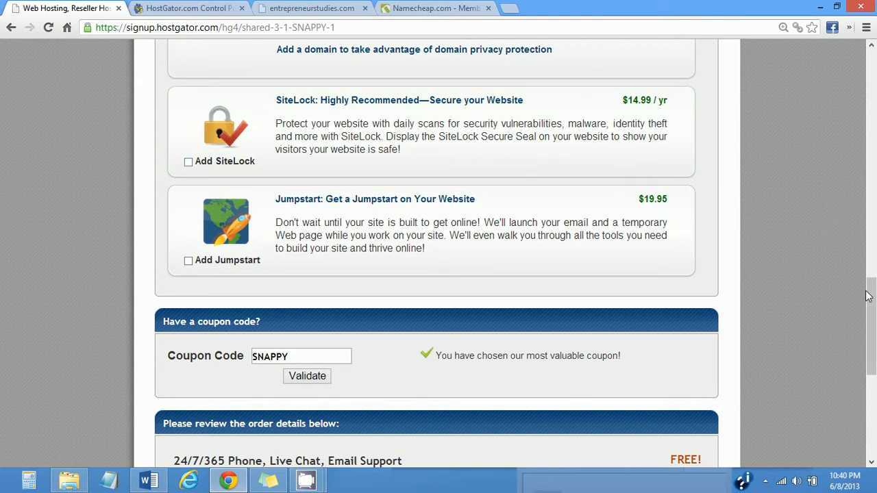
pyautogui.moveTo(868, 321); pyautogui.dragTo(859, 374)
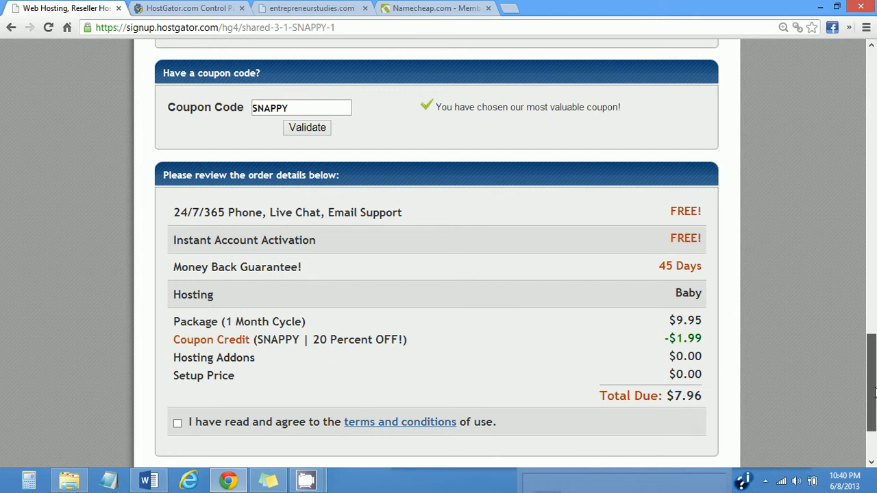
pyautogui.moveTo(874, 392); pyautogui.dragTo(874, 357)
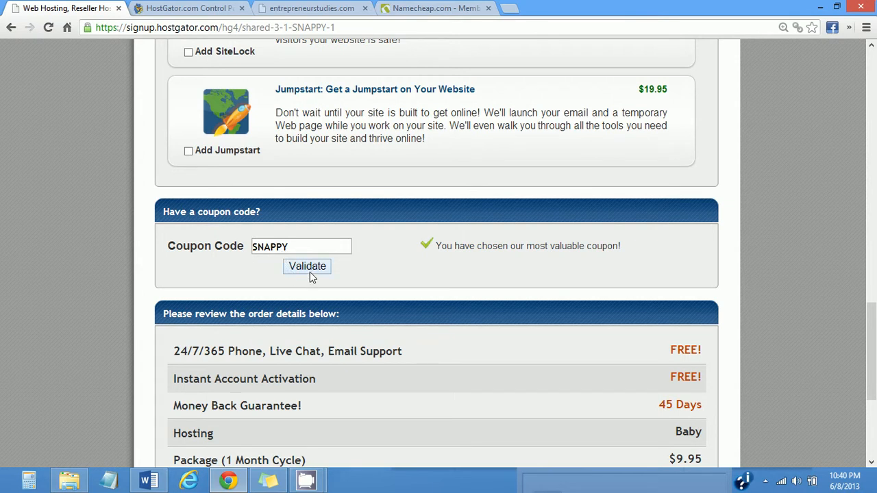
# - Switch the order to registering a new domain and check the availability of entrepreneurstudies with the .com extension
pyautogui.moveTo(871, 350); pyautogui.dragTo(872, 109)
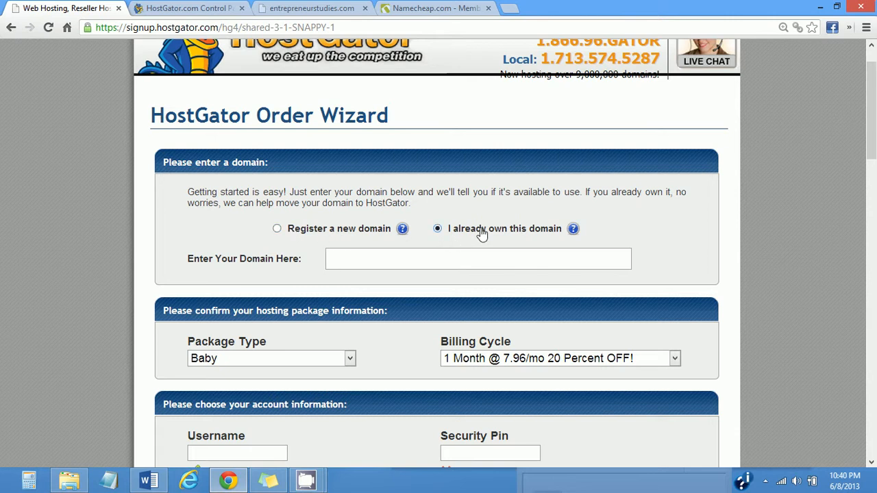
pyautogui.click(277, 230)
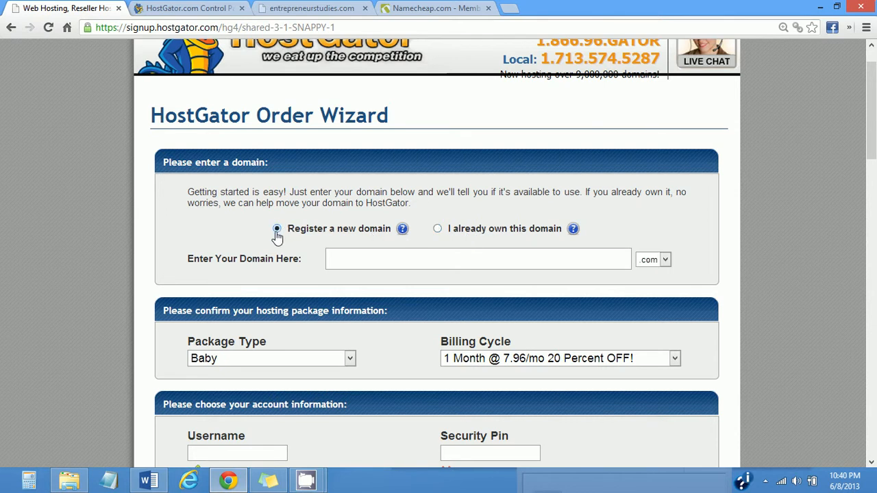
pyautogui.click(363, 256)
pyautogui.write('entrepreneur')
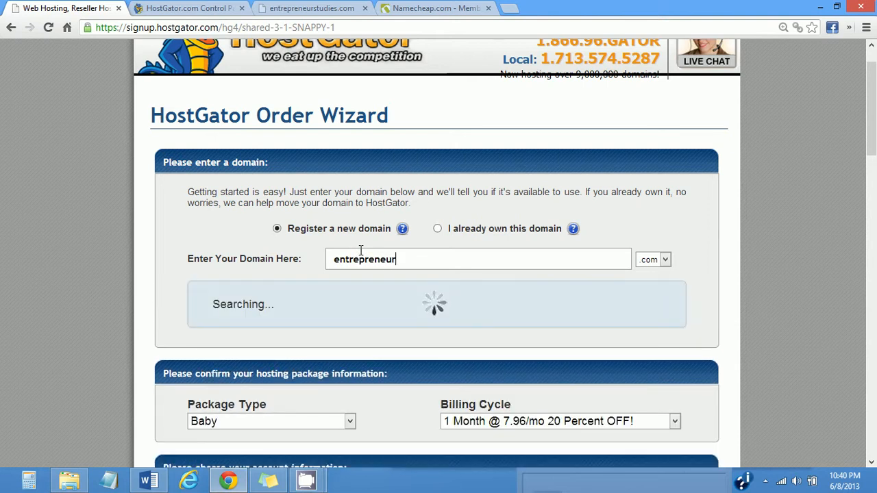
pyautogui.write('s')
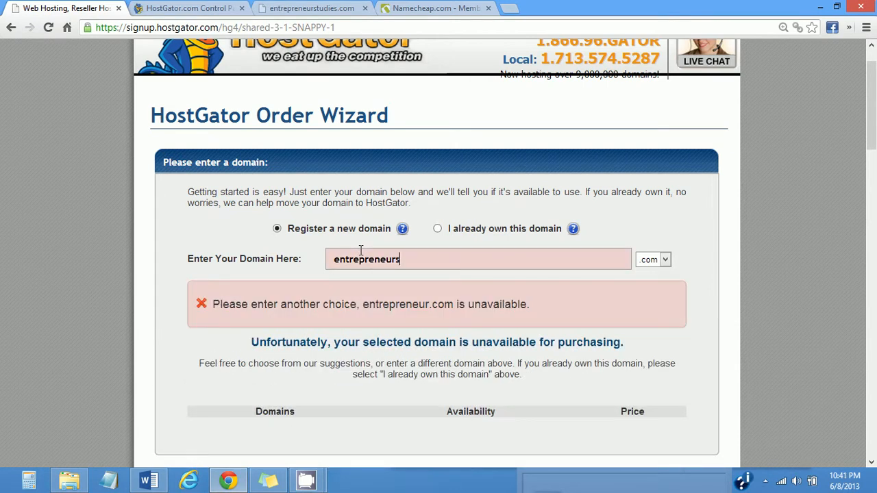
pyautogui.write('tudies')
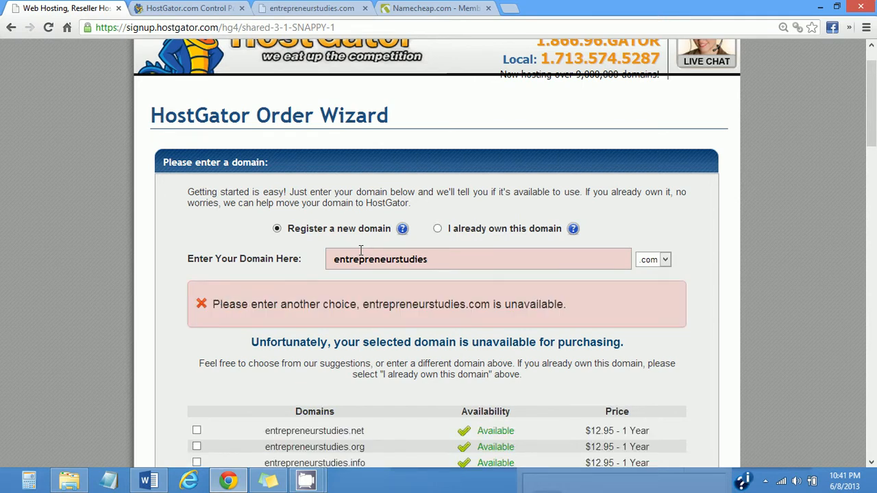
# - Change the new domain name to entrepreneurstudy, keeping the .com extension
pyautogui.press('BackSpace')
pyautogui.press('BackSpace')
pyautogui.press('BackSpace')
pyautogui.write('y')
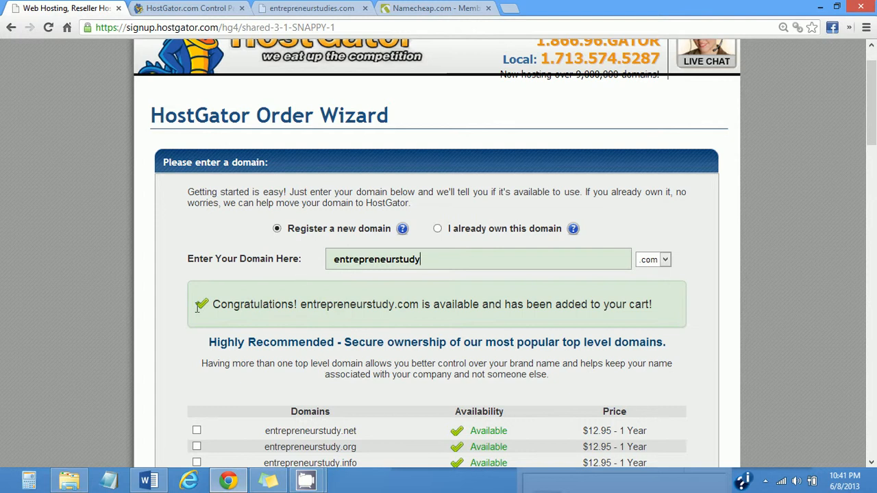
# - Review the additional top-level domain offers and the order details with the domain registration included
pyautogui.moveTo(872, 86); pyautogui.dragTo(876, 134)
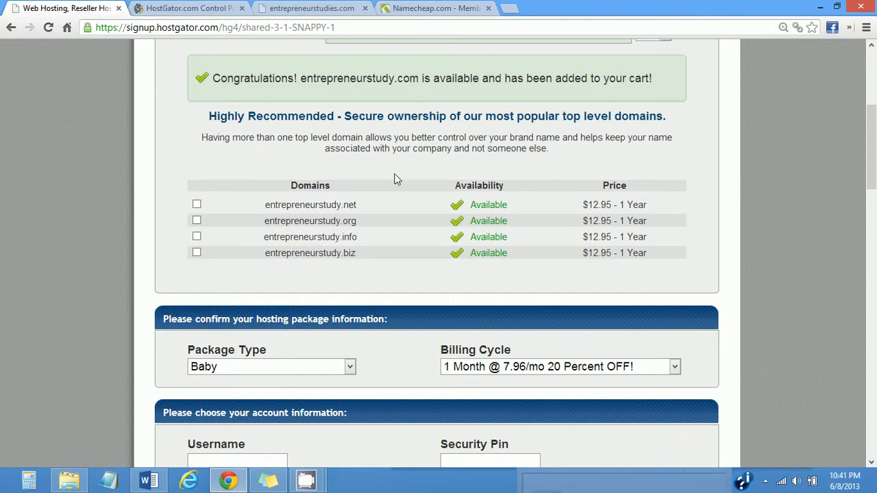
pyautogui.click(198, 204)
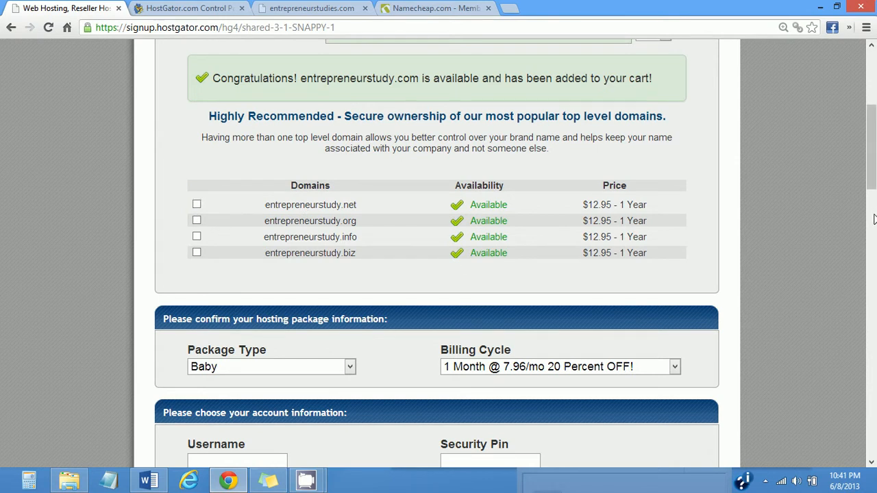
pyautogui.moveTo(872, 168); pyautogui.dragTo(845, 444)
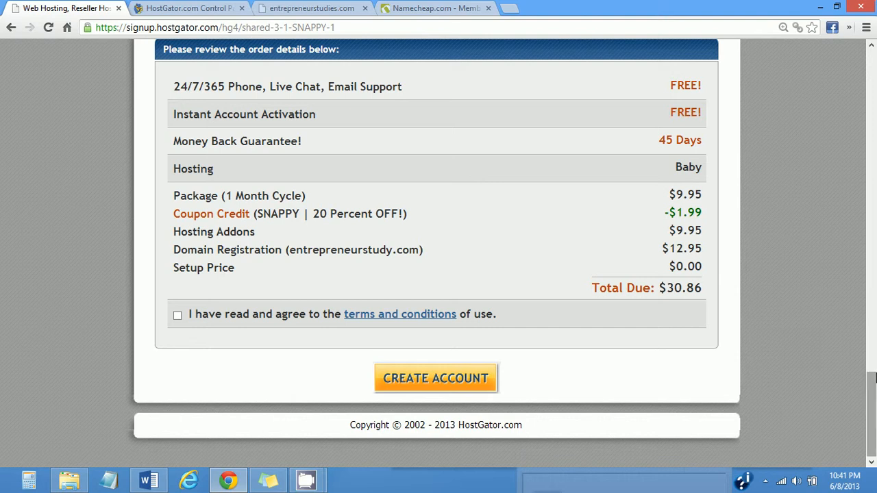
pyautogui.moveTo(872, 379); pyautogui.dragTo(873, 371)
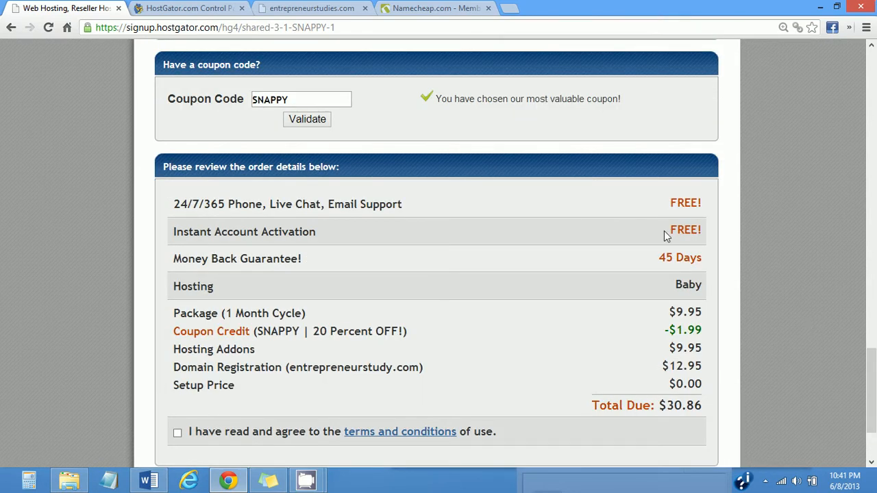
# - Switch to the Word document with the HostGator order confirmation and highlight the control panel address line
pyautogui.click(146, 482)
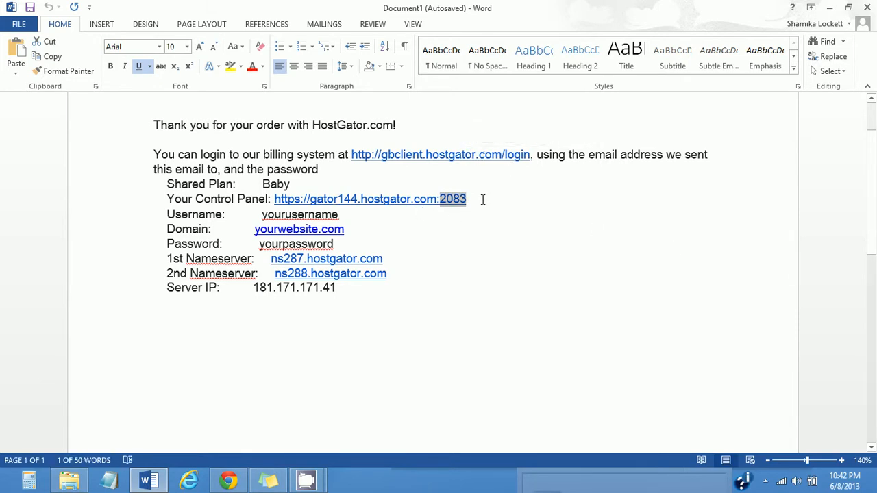
pyautogui.moveTo(482, 200); pyautogui.dragTo(170, 199)
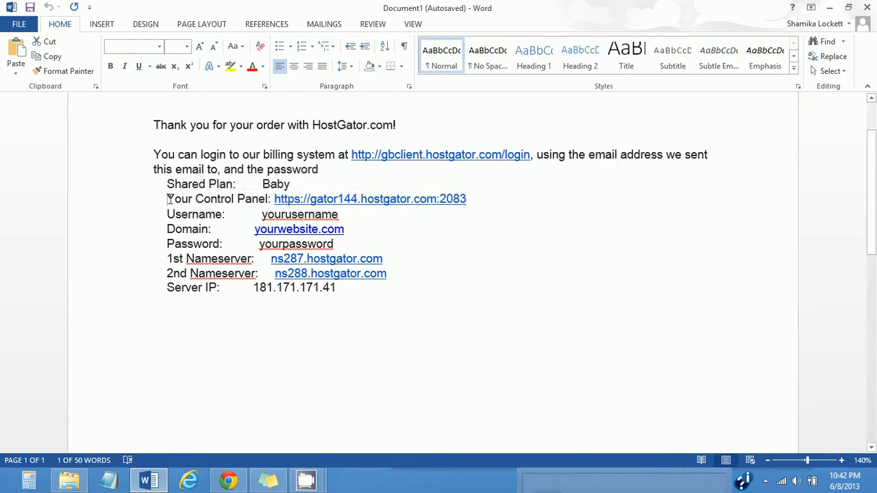
pyautogui.click(169, 199)
pyautogui.hotkey('ctrl', 'a')
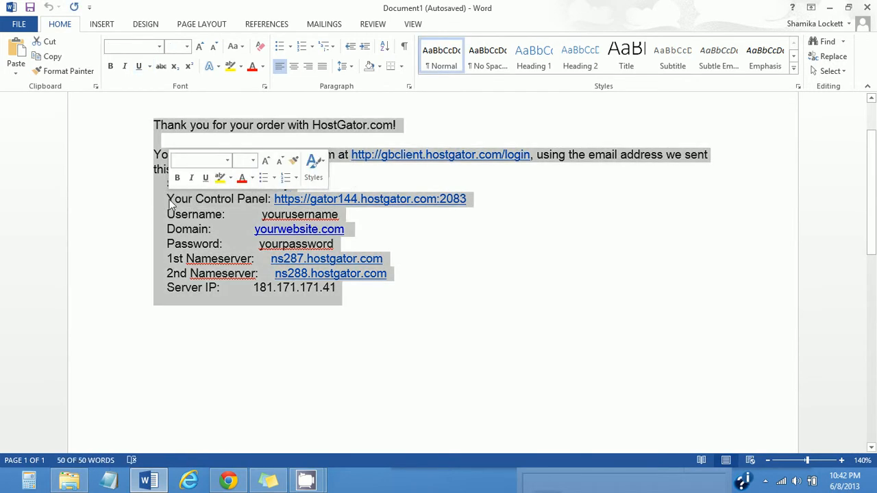
pyautogui.click(468, 343)
pyautogui.moveTo(467, 199); pyautogui.dragTo(153, 198)
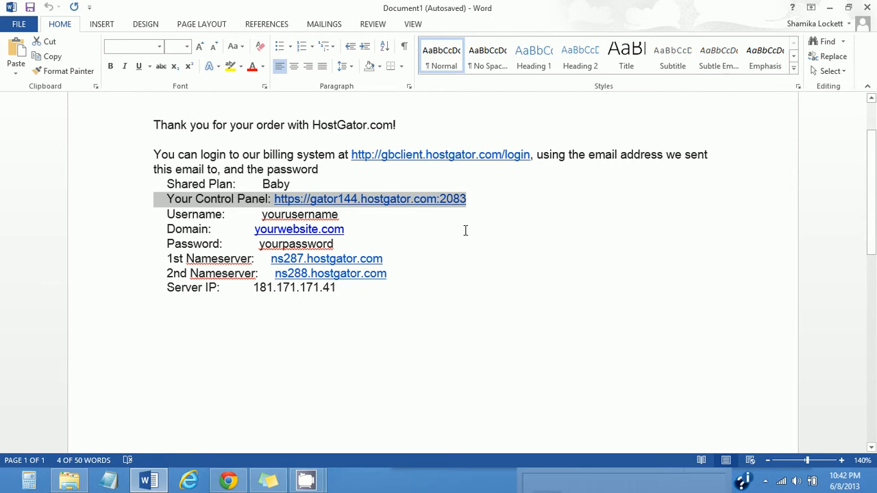
# - Point out the username, password and nameserver lines in the order confirmation
pyautogui.click(246, 216)
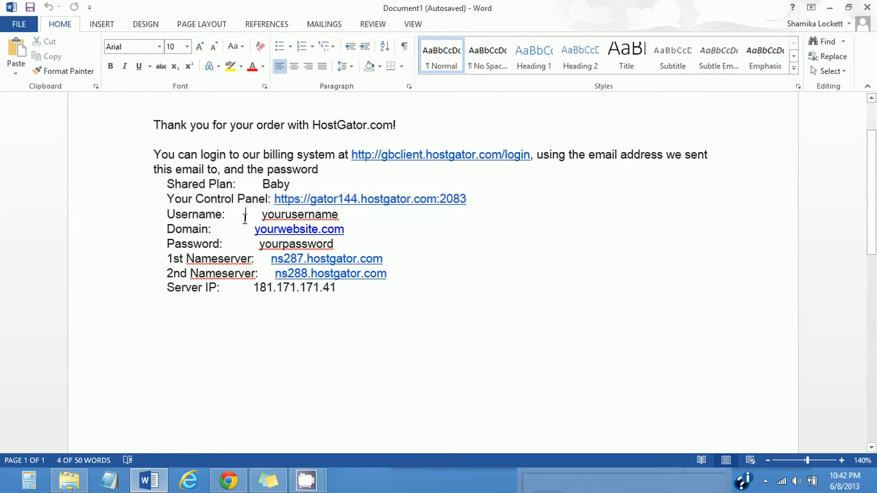
pyautogui.click(196, 249)
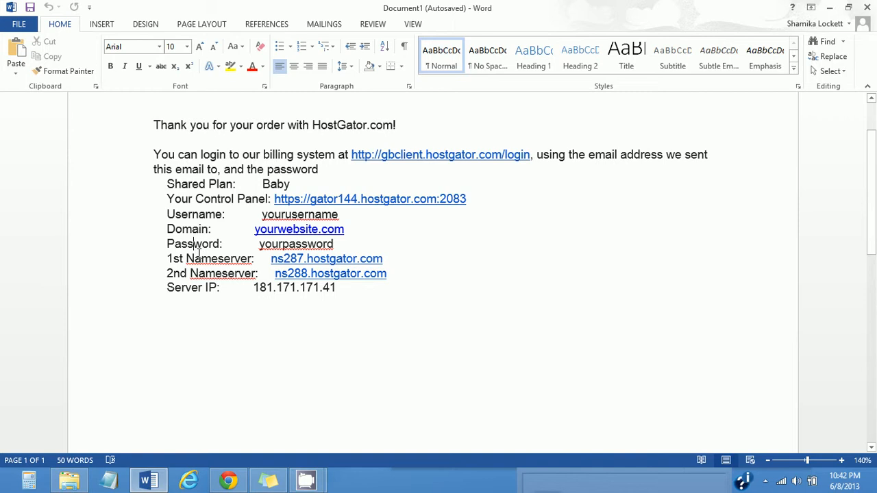
pyautogui.moveTo(161, 258); pyautogui.dragTo(159, 273)
pyautogui.click(158, 263)
# - Switch to the HostGator Control Panel in Chrome and look over its offers, links, preferences and mail sections
pyautogui.click(222, 487)
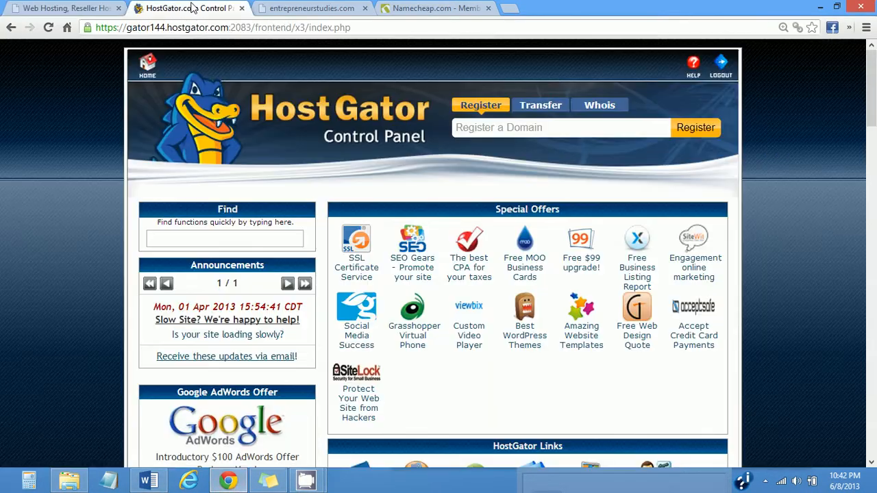
pyautogui.click(195, 7)
pyautogui.moveTo(875, 102); pyautogui.dragTo(875, 118)
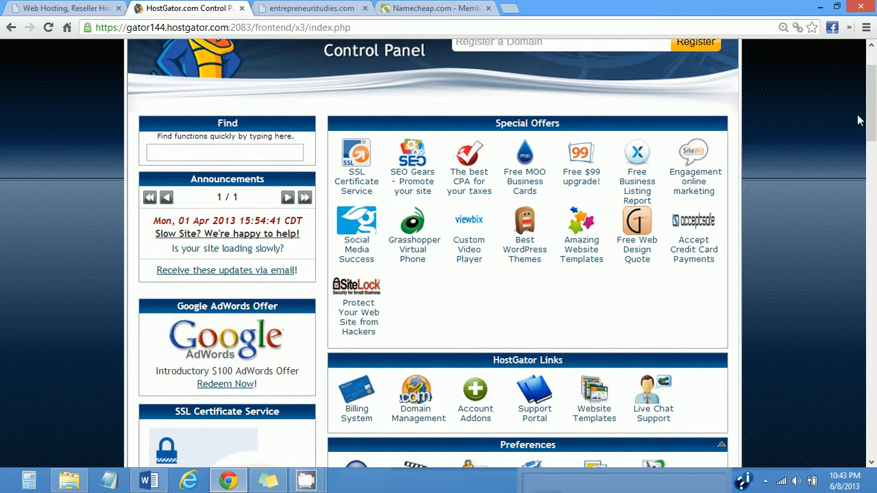
pyautogui.moveTo(871, 125); pyautogui.dragTo(875, 145)
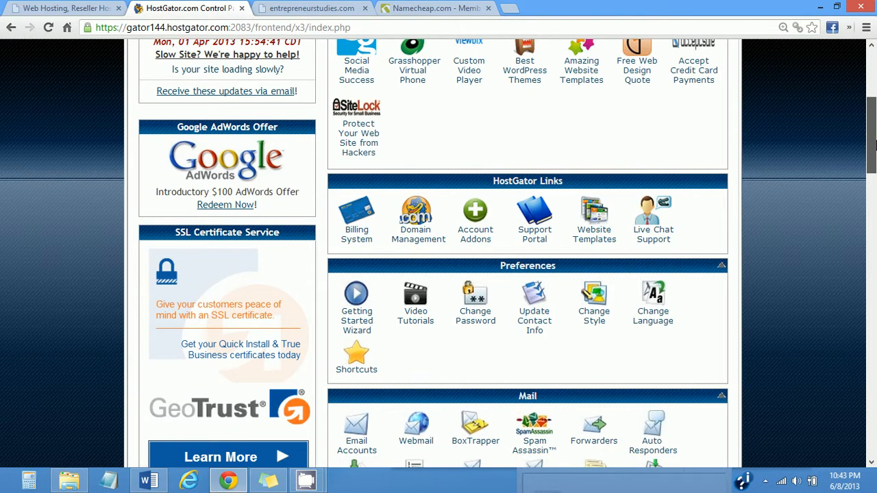
pyautogui.moveTo(875, 143); pyautogui.dragTo(875, 103)
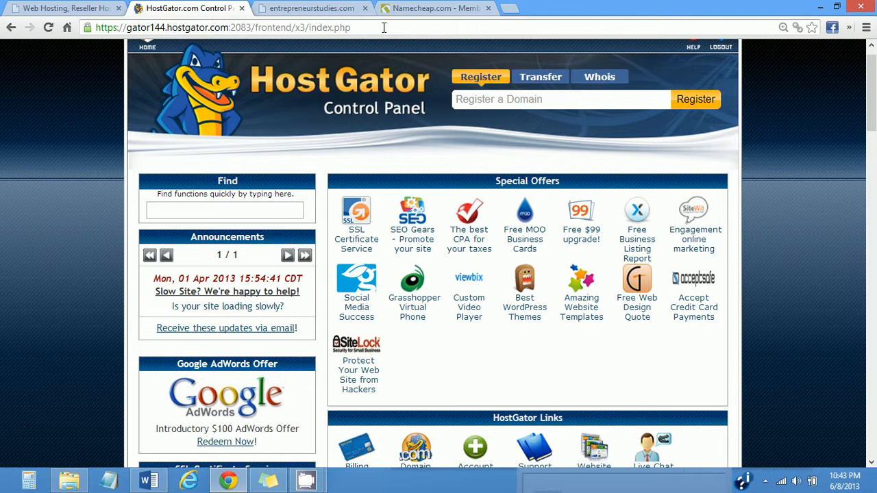
# - Bring up the Namecheap member home page and enlarge it to 125%
pyautogui.click(410, 10)
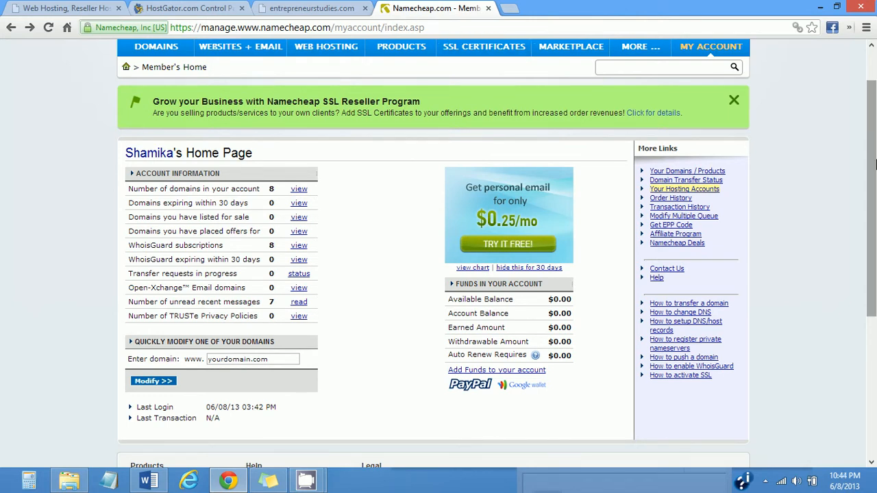
pyautogui.moveTo(871, 161); pyautogui.dragTo(862, 230)
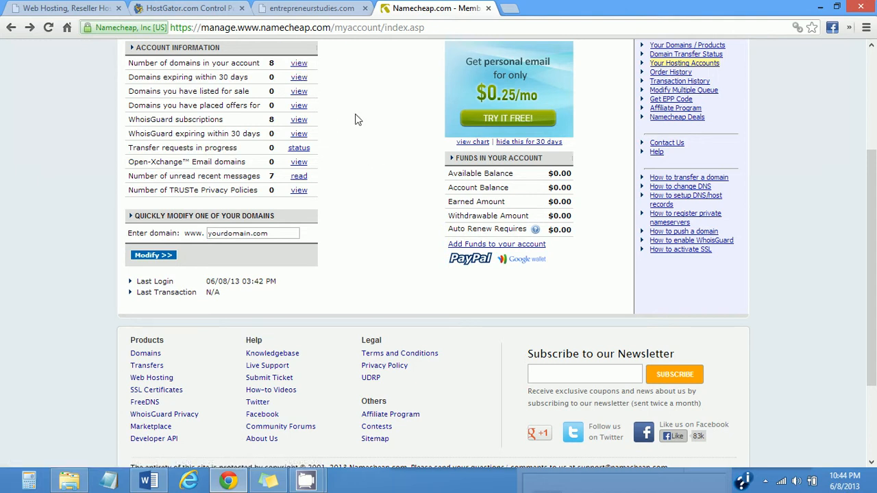
pyautogui.click(867, 27)
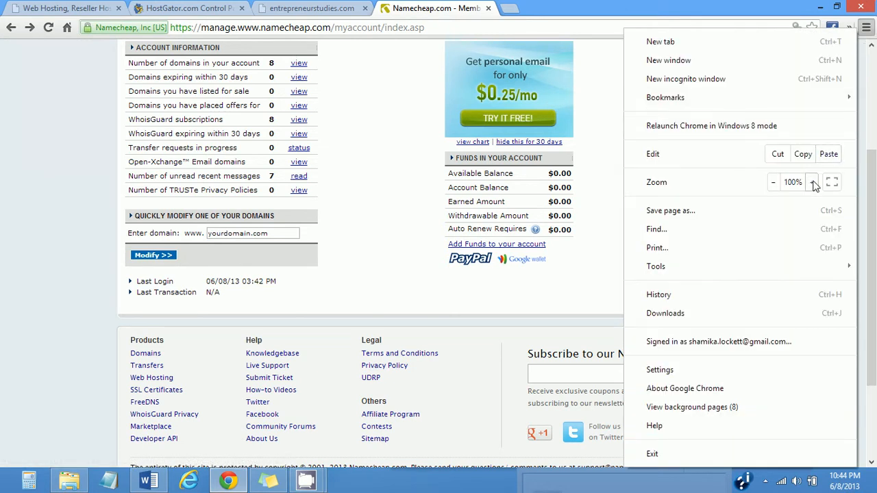
pyautogui.doubleClick(394, 198)
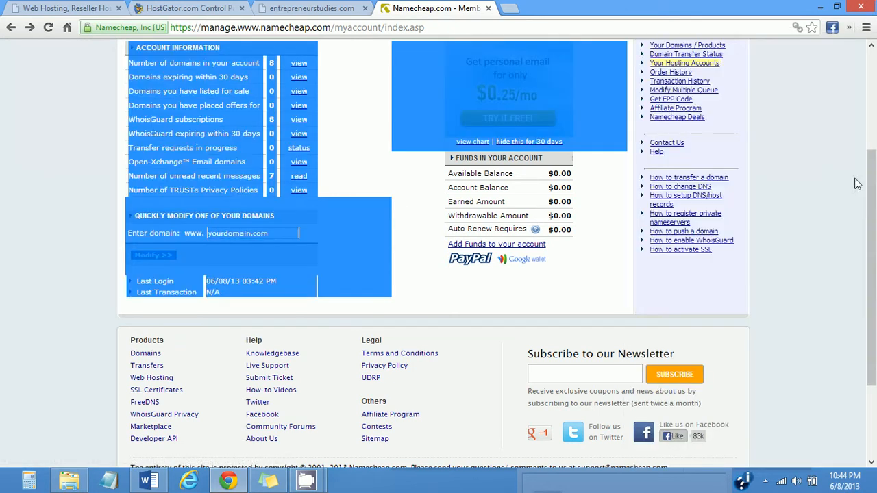
pyautogui.moveTo(875, 201); pyautogui.dragTo(875, 259)
pyautogui.click(866, 28)
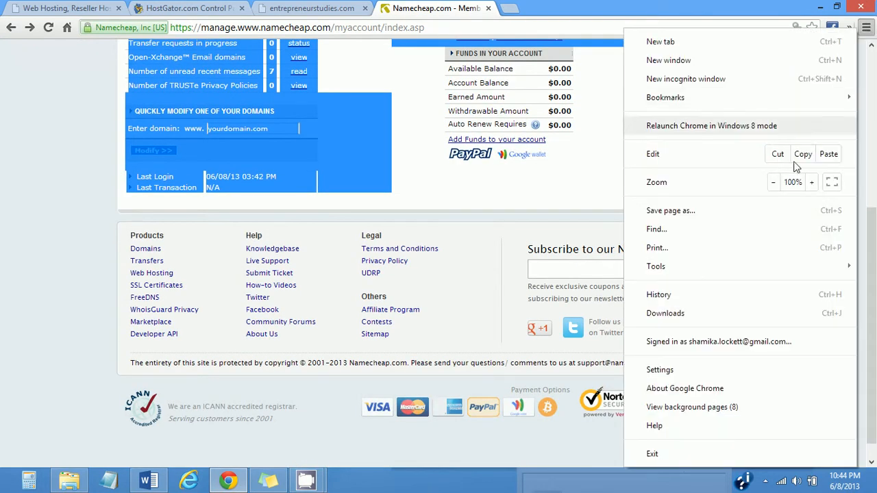
pyautogui.click(811, 182)
pyautogui.click(811, 182)
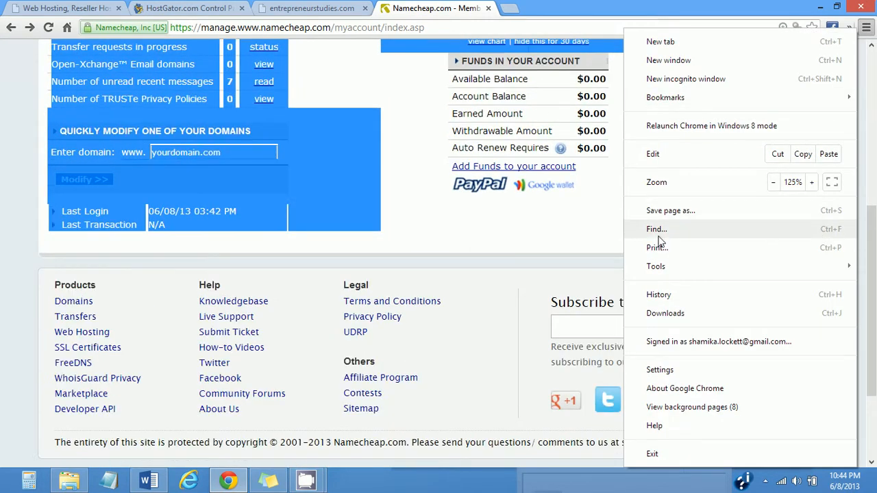
pyautogui.moveTo(874, 270); pyautogui.dragTo(876, 148)
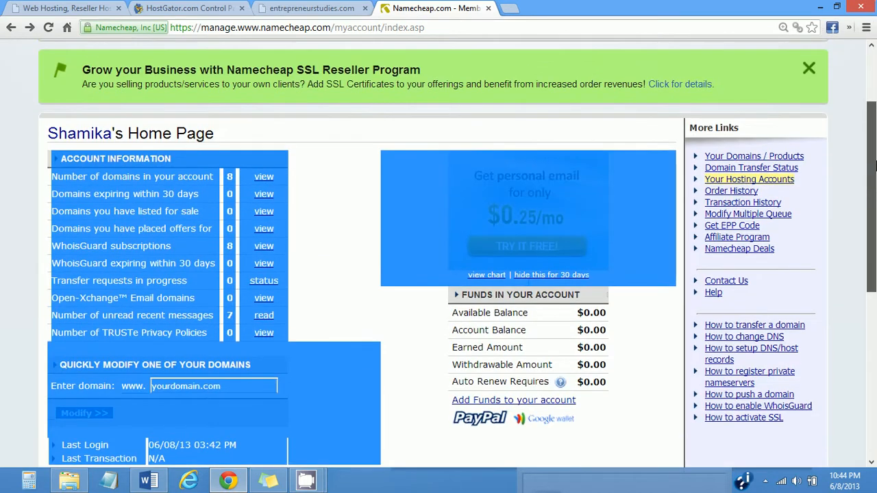
pyautogui.moveTo(869, 233); pyautogui.dragTo(870, 288)
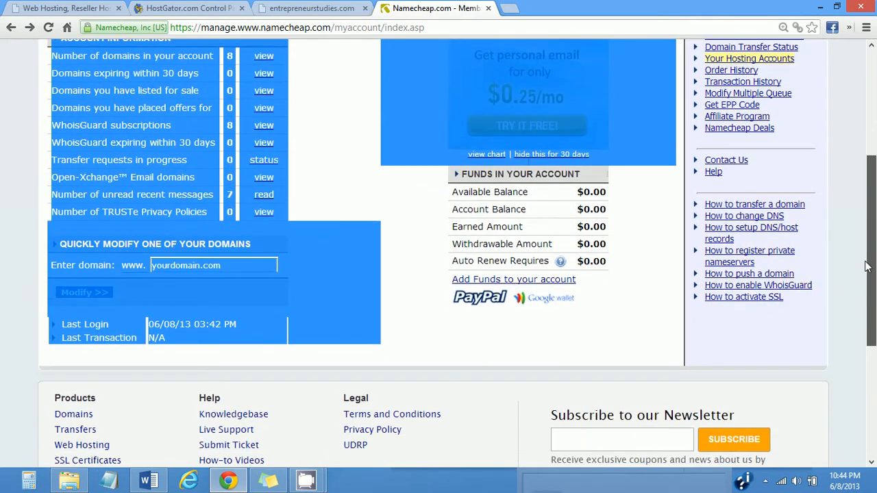
pyautogui.click(331, 124)
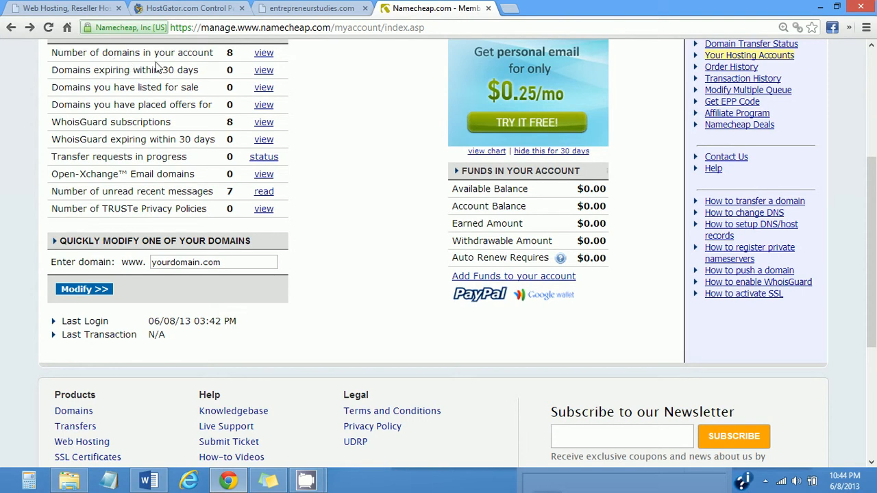
# - Open the list of domains in the Namecheap account and bring the domain names into view
pyautogui.click(264, 54)
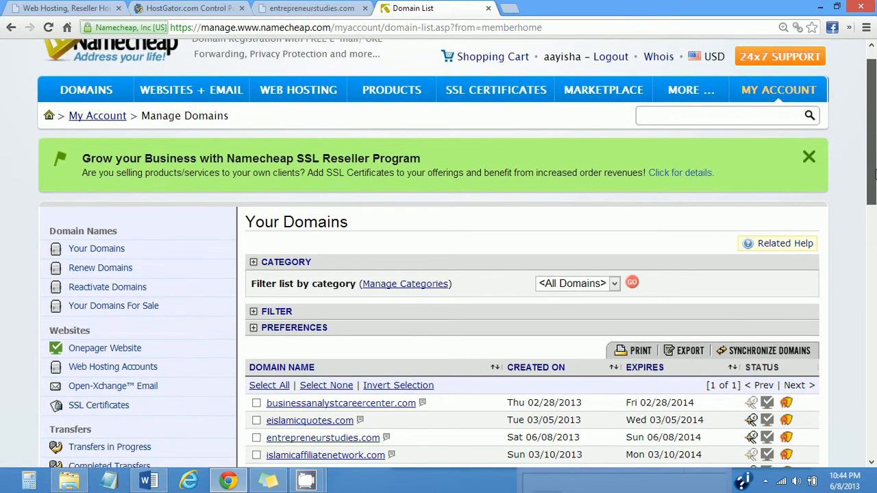
pyautogui.scroll(-3, 874, 206)
pyautogui.moveTo(874, 203); pyautogui.dragTo(873, 215)
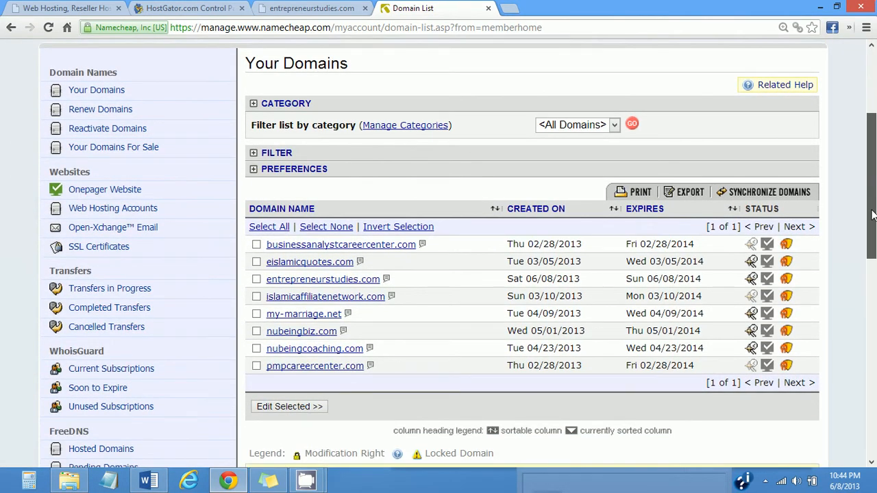
# - Open the Domain Name Server Setup for entrepreneurstudies.com and bring the nameserver fields into view
pyautogui.click(350, 281)
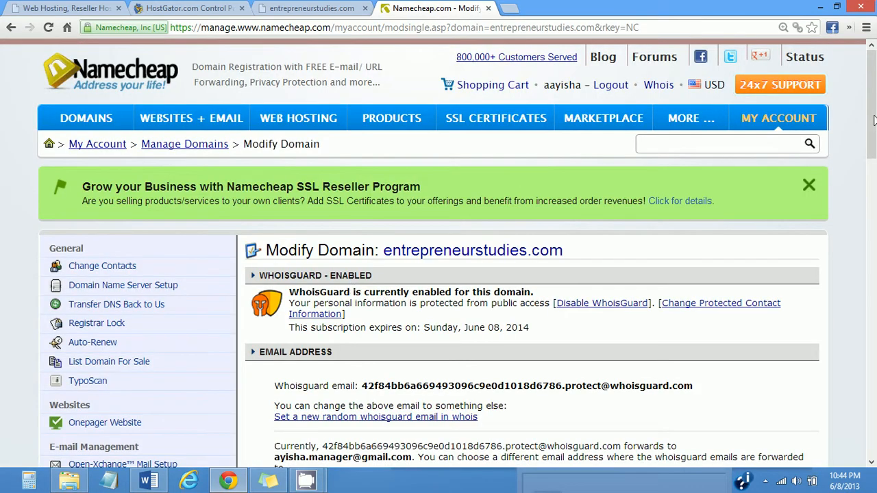
pyautogui.moveTo(872, 121); pyautogui.dragTo(871, 132)
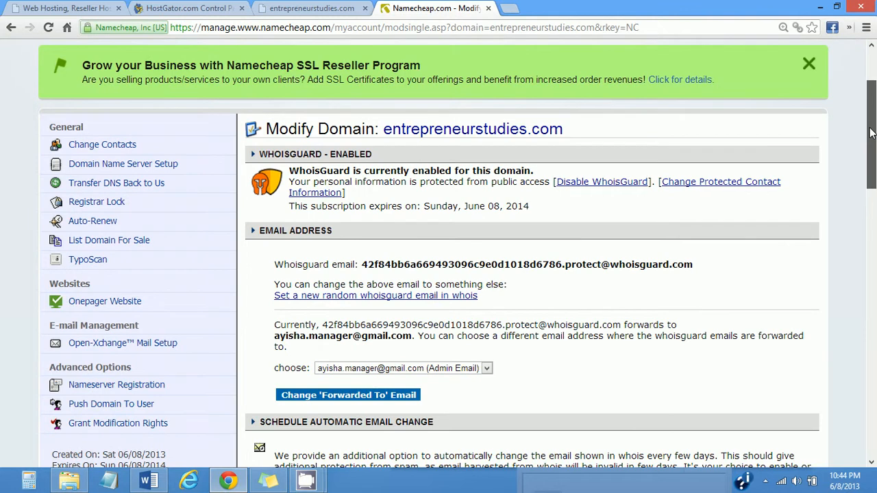
pyautogui.moveTo(872, 132); pyautogui.dragTo(871, 133)
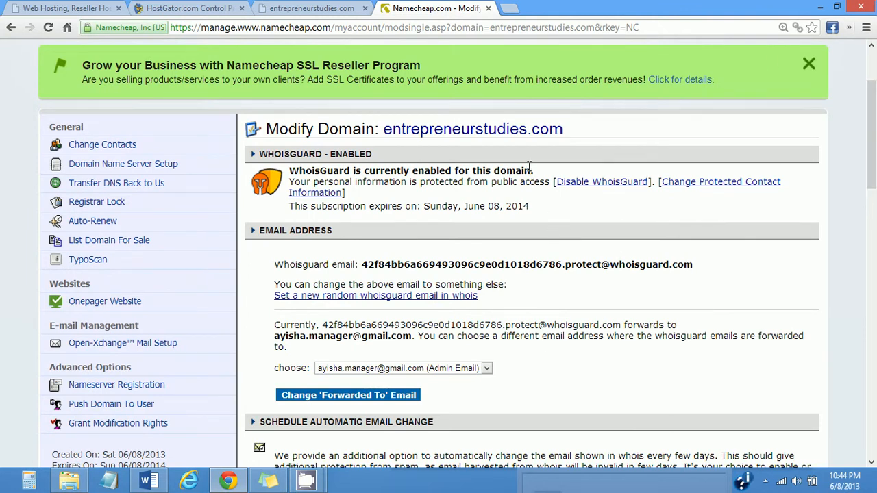
pyautogui.click(137, 170)
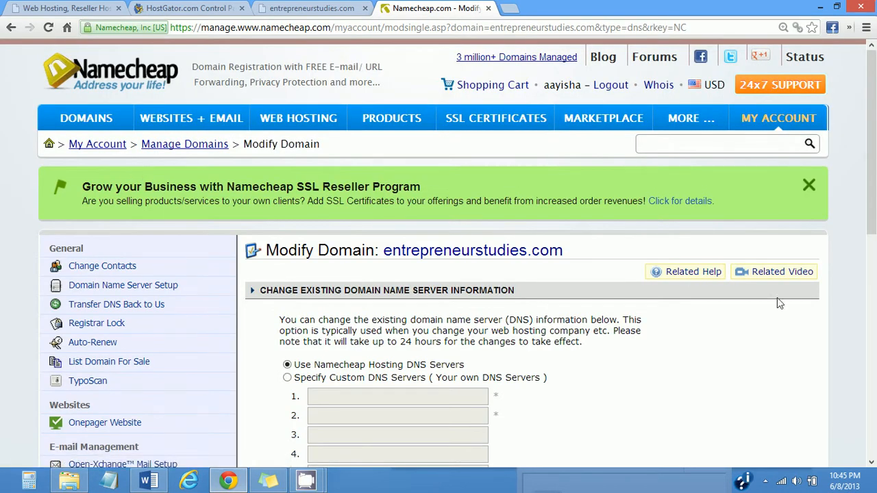
pyautogui.moveTo(873, 229); pyautogui.dragTo(865, 366)
pyautogui.moveTo(870, 331); pyautogui.dragTo(876, 263)
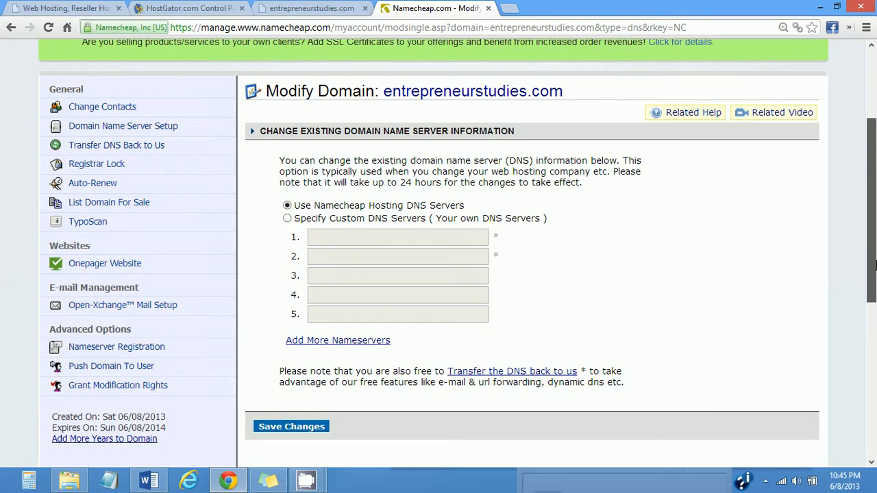
# - Compare the Namecheap hosting and custom DNS server options, and choose to specify custom DNS servers for the domain
pyautogui.click(288, 218)
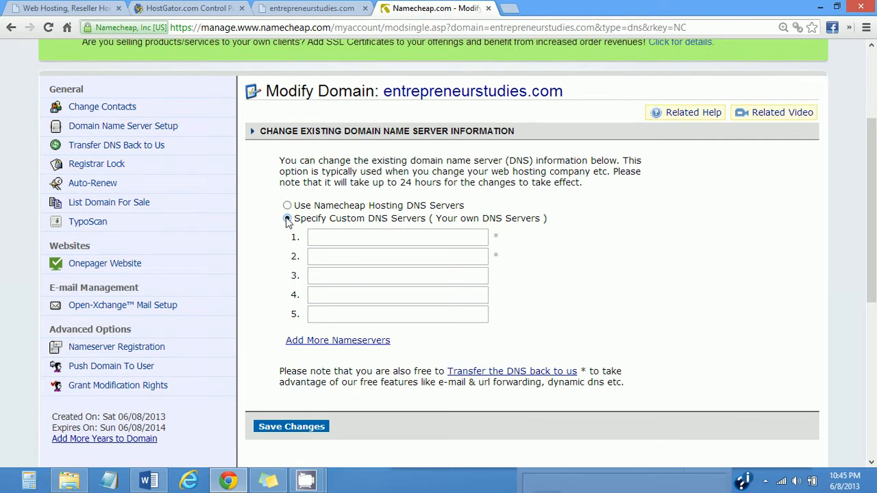
pyautogui.click(287, 206)
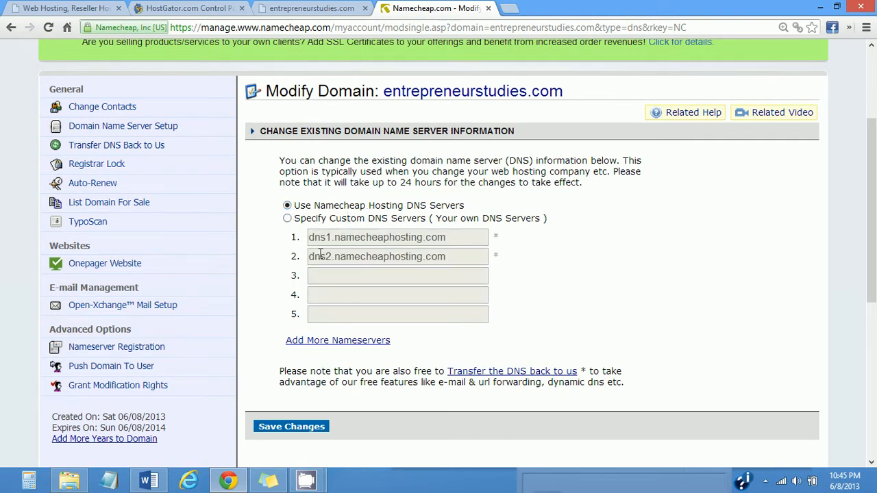
pyautogui.click(288, 220)
pyautogui.click(323, 240)
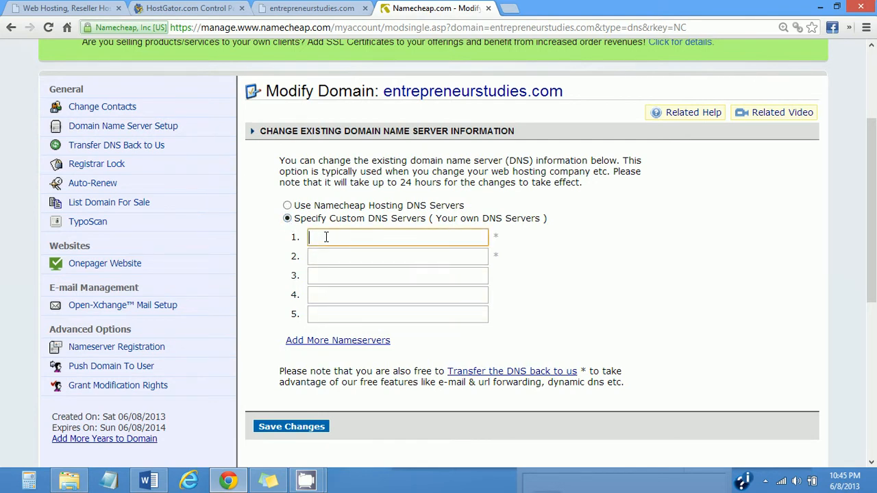
pyautogui.click(287, 206)
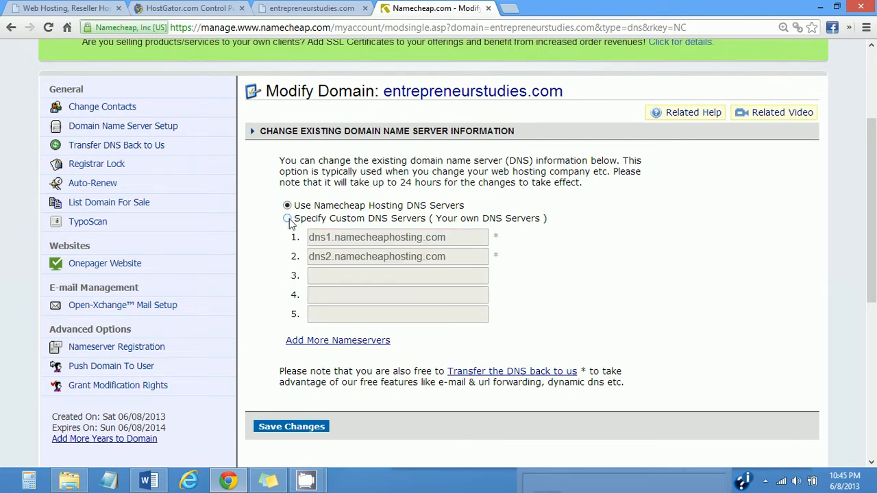
pyautogui.click(288, 219)
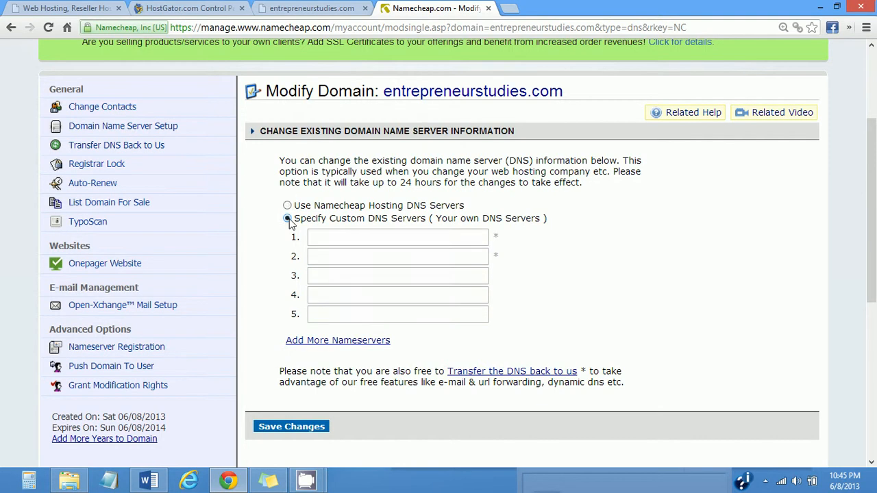
pyautogui.click(343, 236)
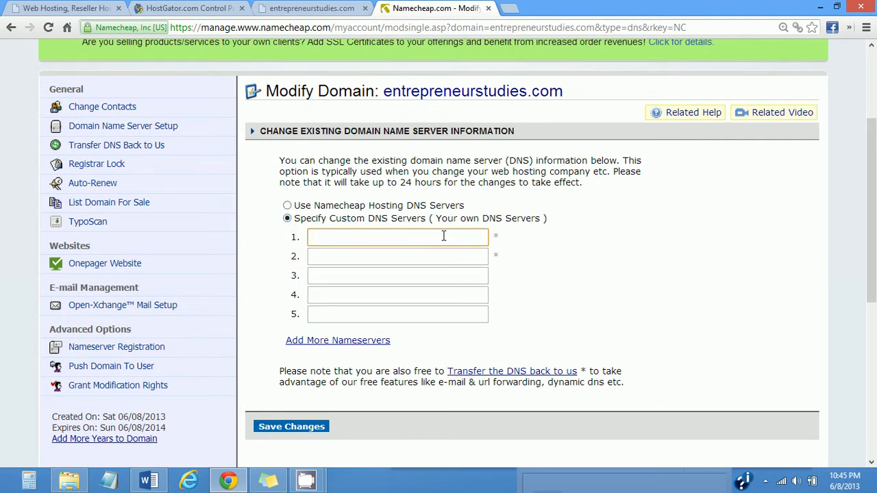
# - Check the two HostGator nameservers in the Word order confirmation and return to Namecheap in Chrome
pyautogui.moveTo(873, 251); pyautogui.dragTo(874, 274)
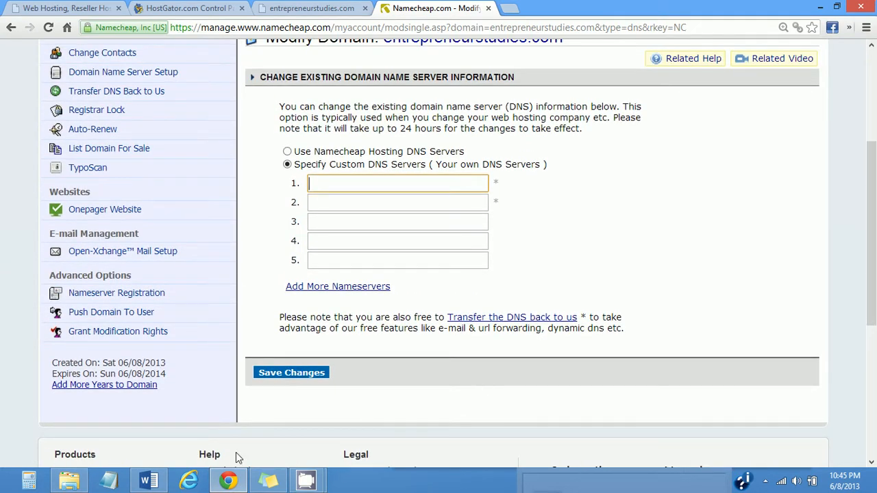
pyautogui.click(149, 481)
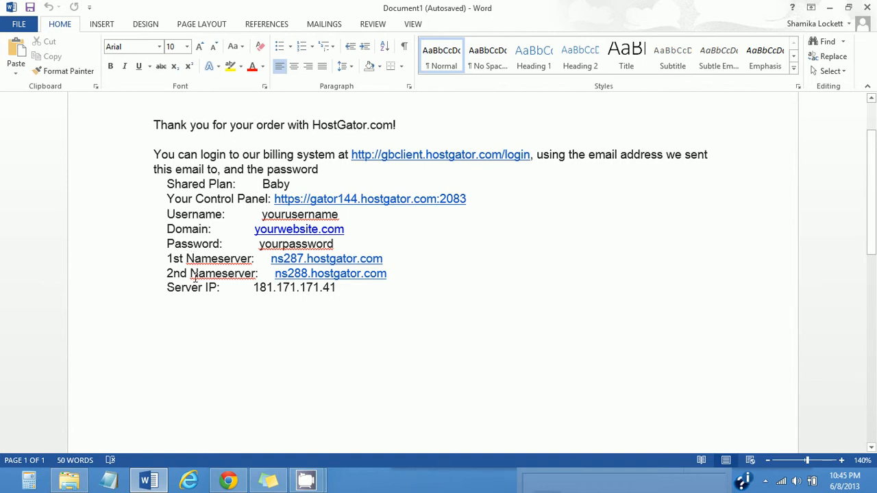
pyautogui.click(229, 482)
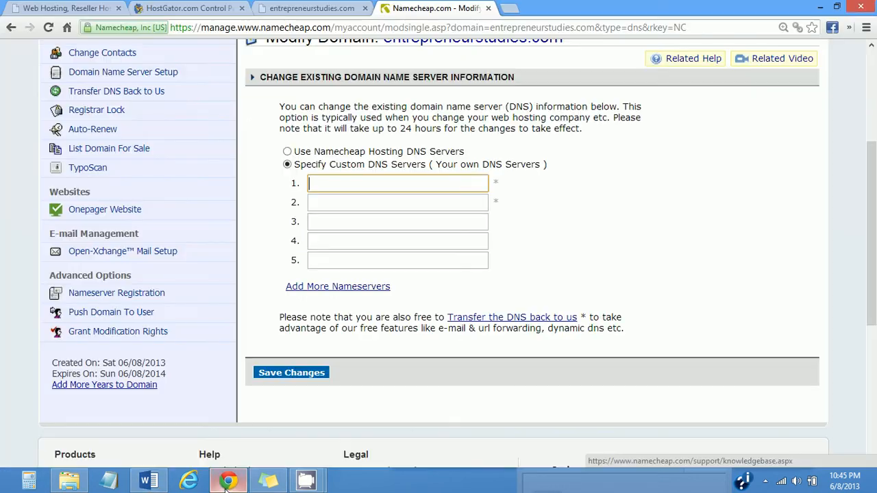
# - Enter ns287.hostgator.com as the first and ns288.hostgator.com as the second custom DNS server
pyautogui.write('ns')
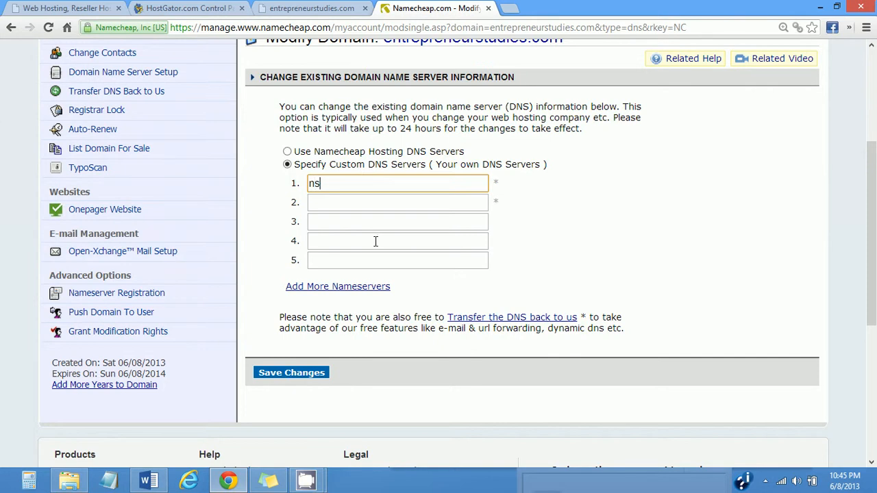
pyautogui.write('287.hostgtor.')
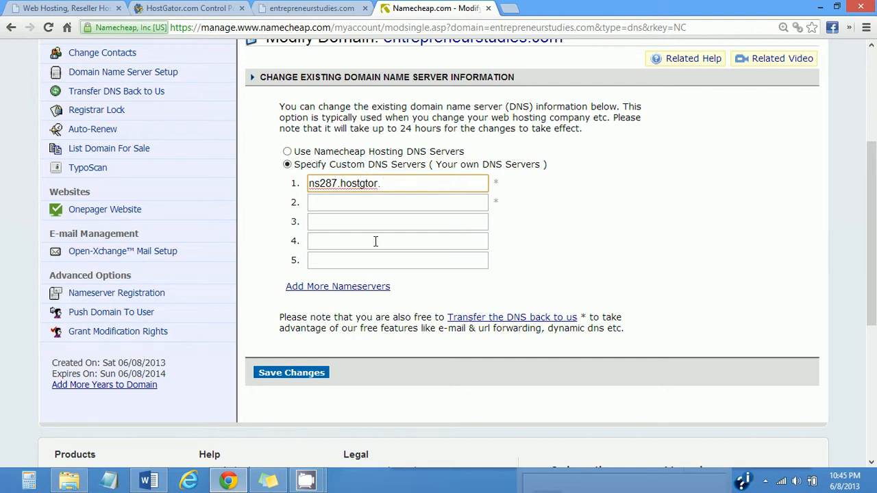
pyautogui.press('BackSpace')
pyautogui.press('BackSpace')
pyautogui.press('BackSpace')
pyautogui.write('tor.commmmmmmmmmmmmmmm')
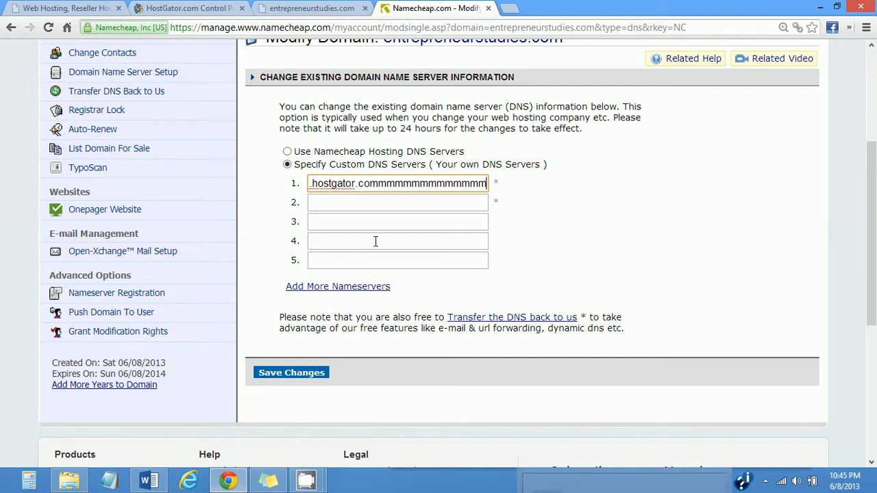
pyautogui.press('BackSpace')
pyautogui.press('BackSpace')
pyautogui.press('BackSpace')
pyautogui.press('BackSpace')
pyautogui.press('BackSpace')
pyautogui.press('BackSpace')
pyautogui.press('BackSpace')
pyautogui.press('BackSpace')
pyautogui.press('BackSpace')
pyautogui.press('BackSpace')
pyautogui.press('BackSpace')
pyautogui.press('BackSpace')
pyautogui.press('BackSpace')
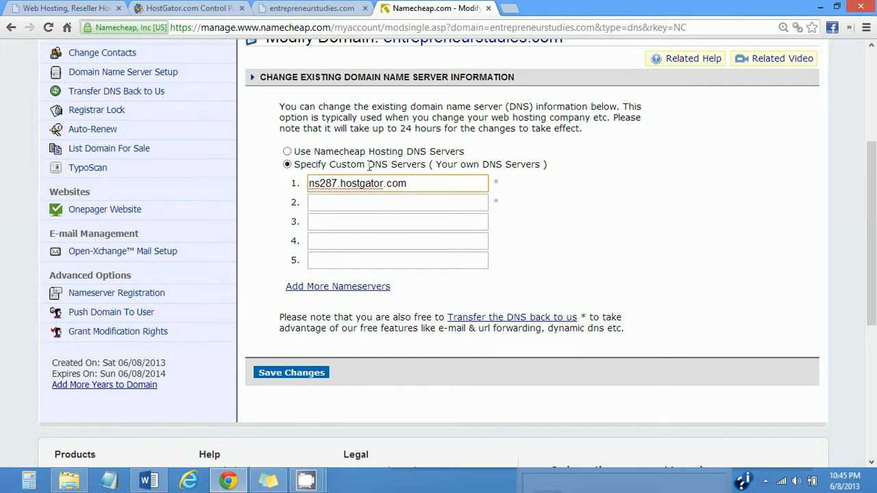
pyautogui.click(344, 203)
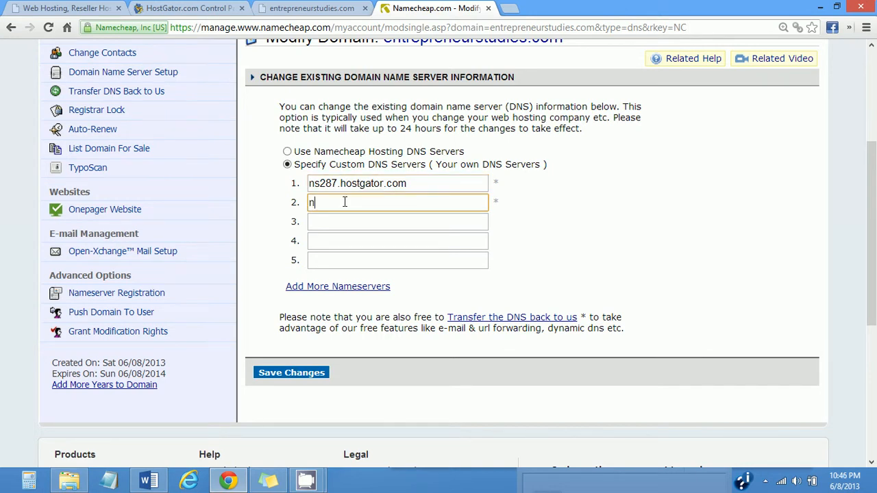
pyautogui.write('ns288.hostgator.com')
pyautogui.moveTo(306, 479)
pyautogui.click(281, 437)
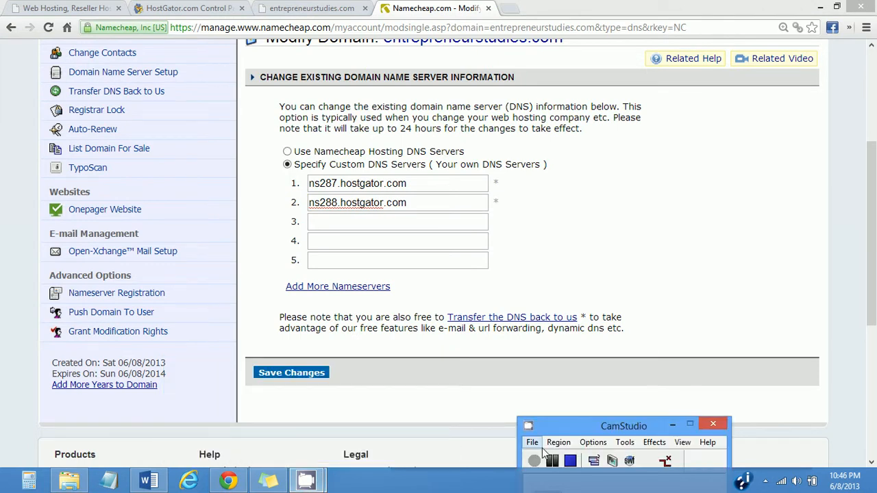
pyautogui.click(554, 463)
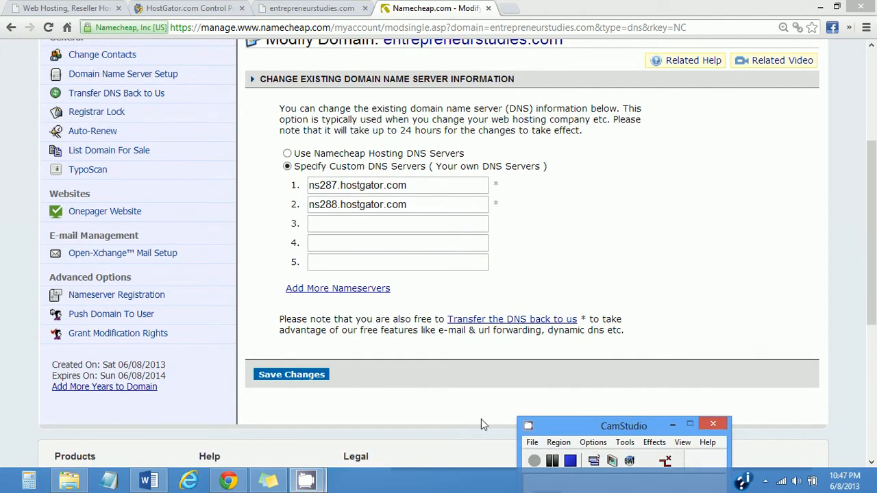
pyautogui.click(462, 405)
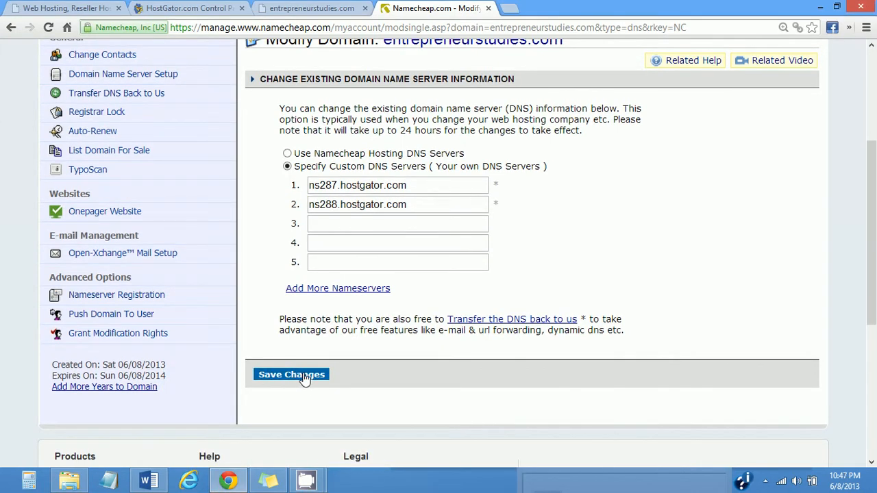
# - View the current entrepreneurstudies.com website and its address, and return to the Namecheap nameserver settings
pyautogui.click(289, 11)
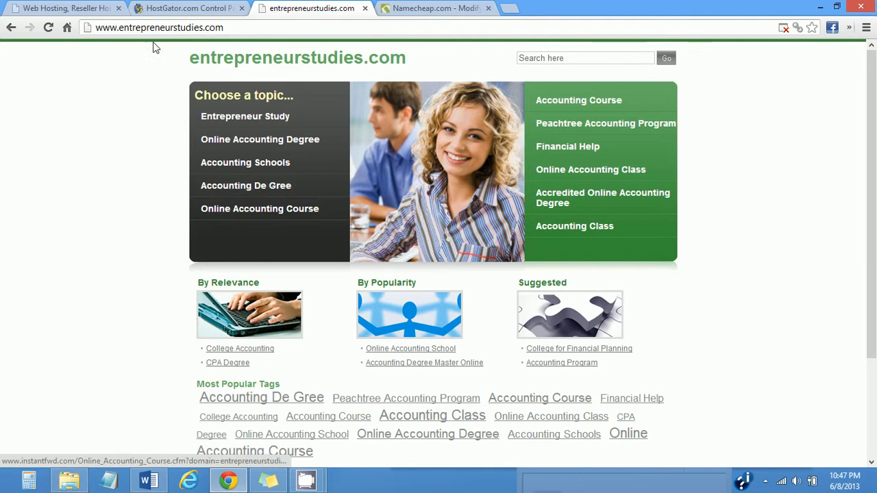
pyautogui.click(123, 30)
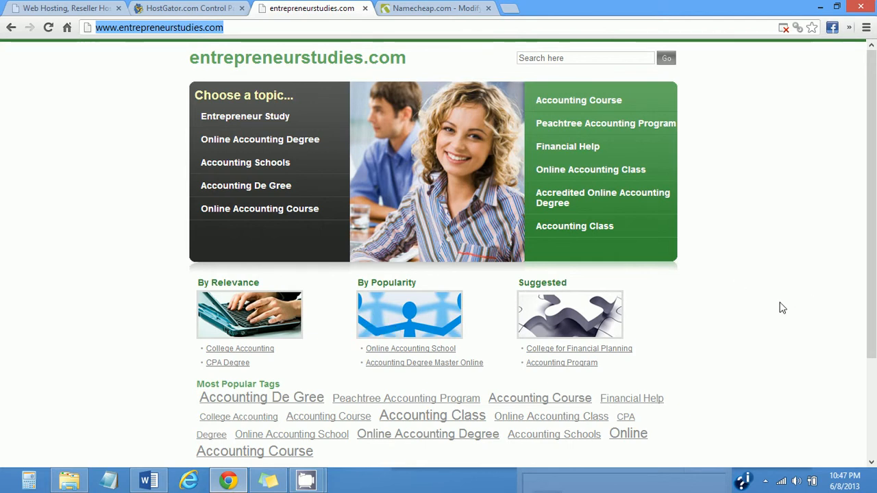
pyautogui.click(440, 7)
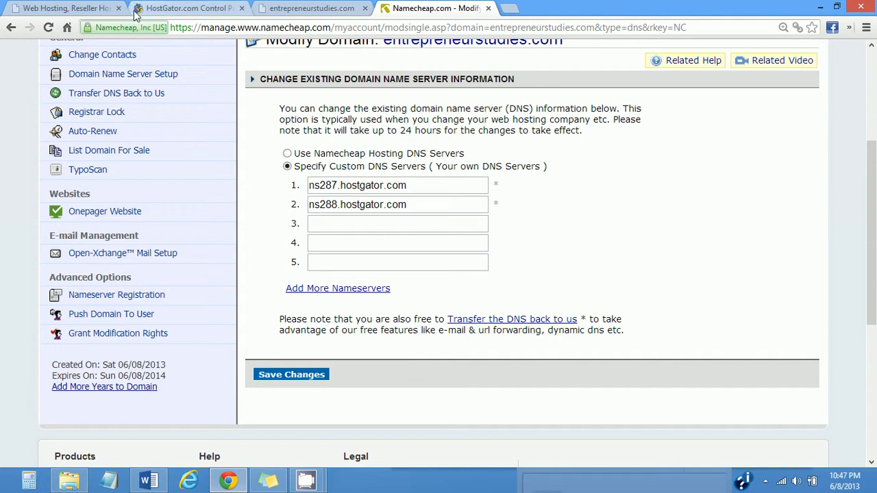
# - Open Addon Domains from the Domains section of the HostGator Control Panel
pyautogui.click(174, 14)
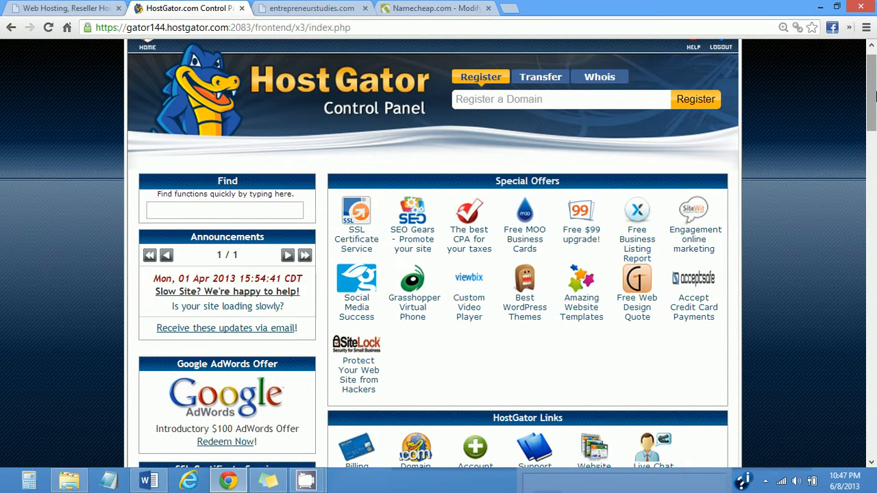
pyautogui.moveTo(872, 92); pyautogui.dragTo(848, 248)
pyautogui.scroll(-2, 844, 258)
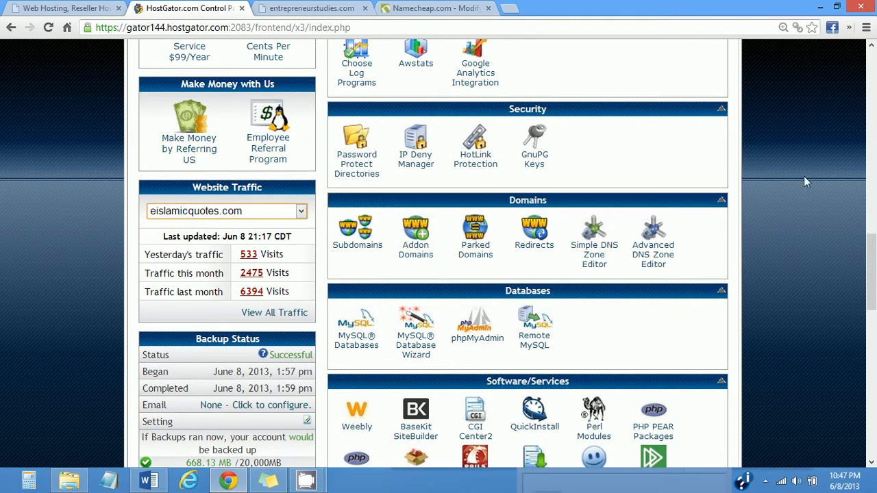
pyautogui.click(420, 261)
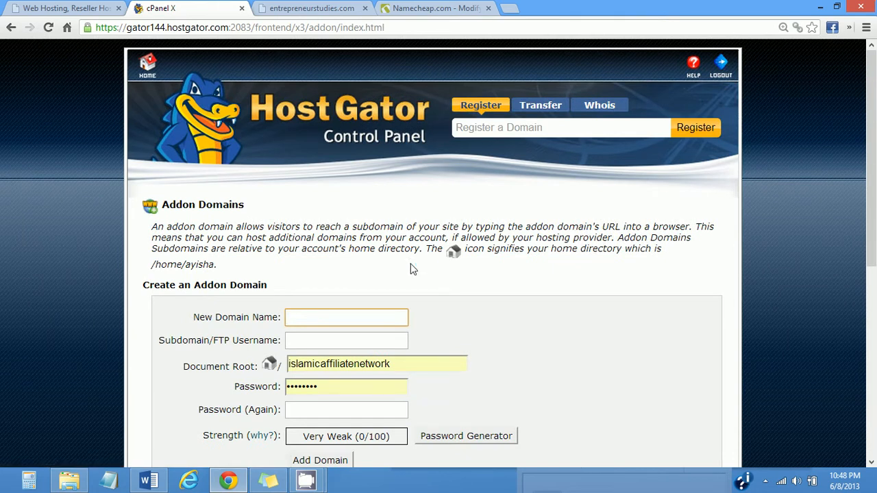
# - Set the new addon domain name to entrepreneurstudies.com and let its subdomain username and document root fill in
pyautogui.click(354, 320)
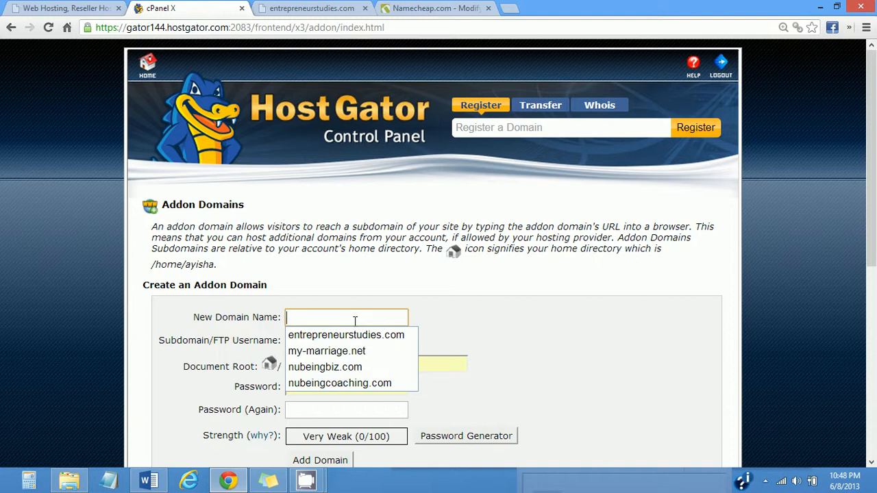
pyautogui.click(361, 336)
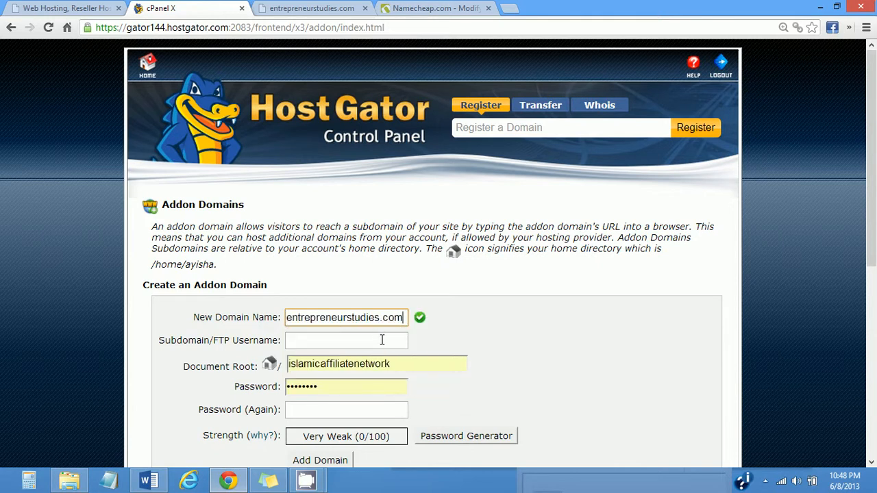
pyautogui.click(382, 341)
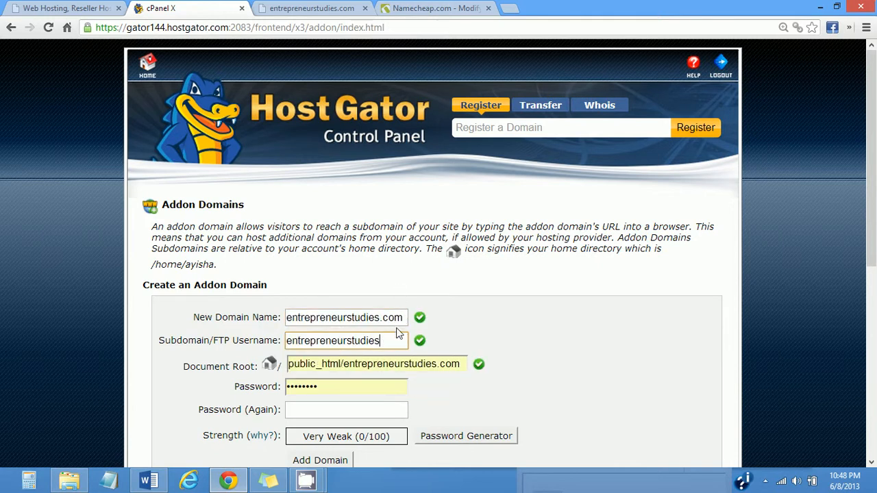
# - Enter the account password for the new addon domain and repeat it in the confirmation field
pyautogui.doubleClick(352, 390)
pyautogui.write('a')
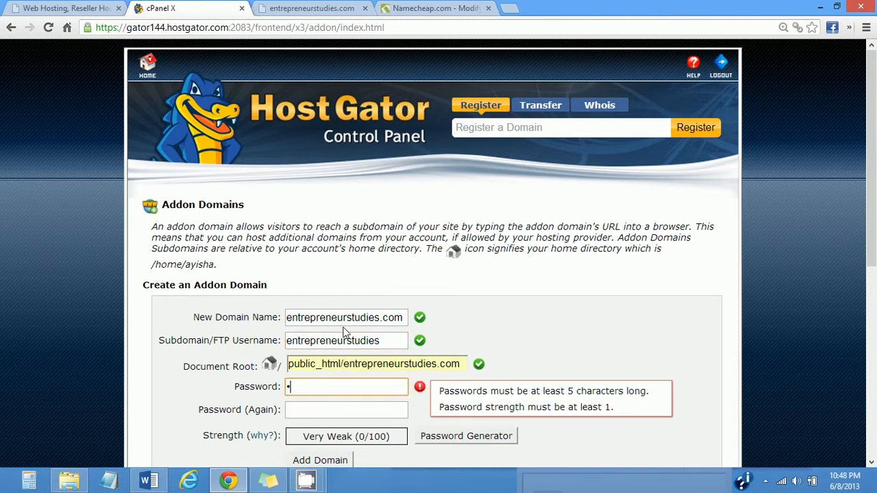
pyautogui.write('a')
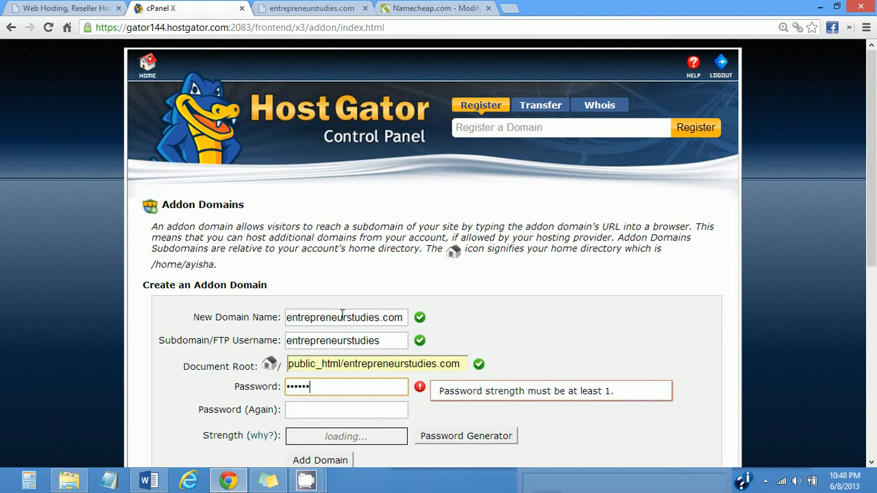
pyautogui.click(346, 410)
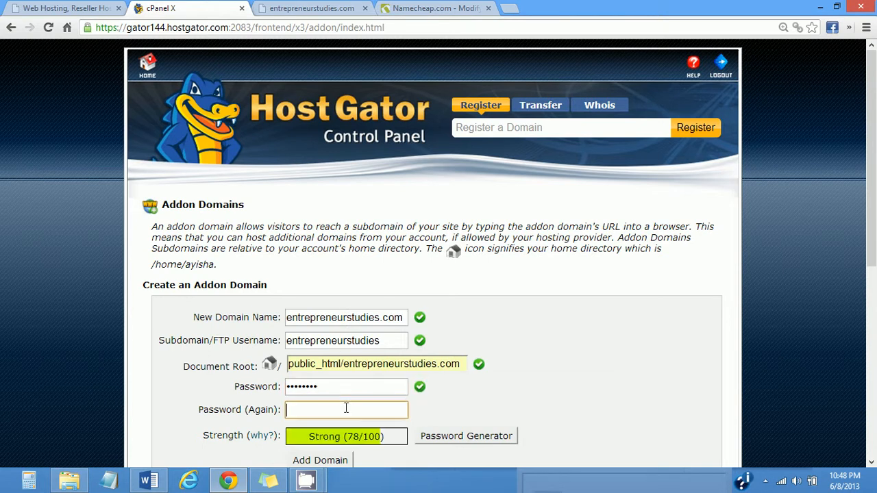
pyautogui.write('aaa')
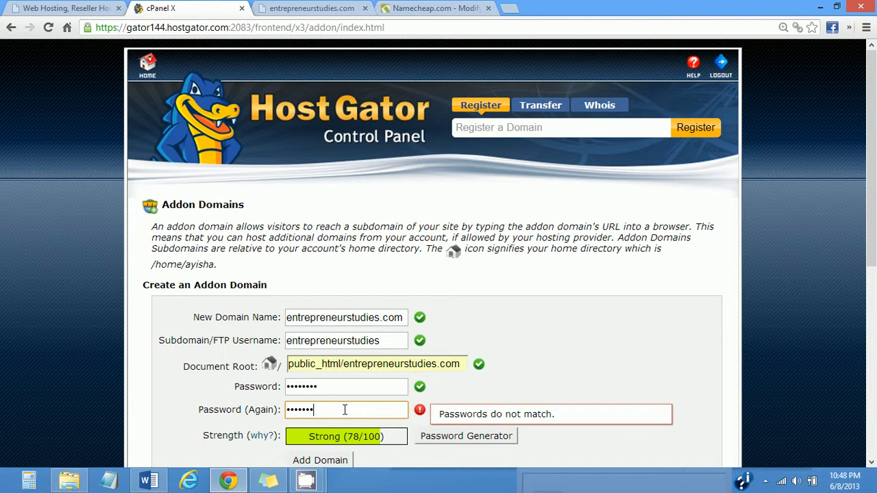
pyautogui.write('a')
pyautogui.click(373, 388)
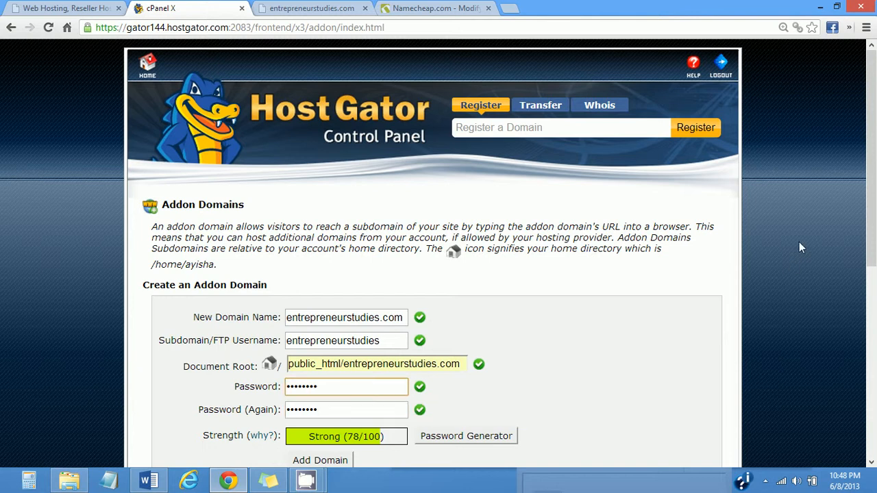
# - Submit the completed form to create the addon domain entrepreneurstudies.com
pyautogui.moveTo(875, 183); pyautogui.dragTo(865, 261)
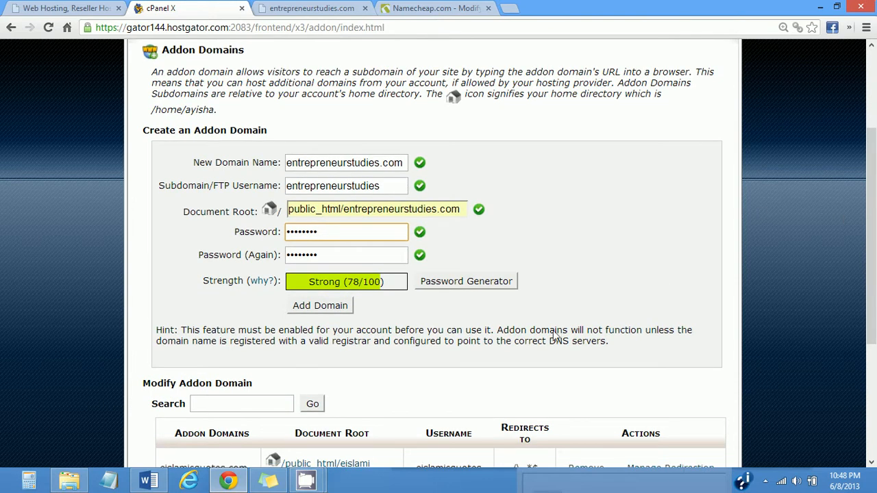
pyautogui.click(337, 308)
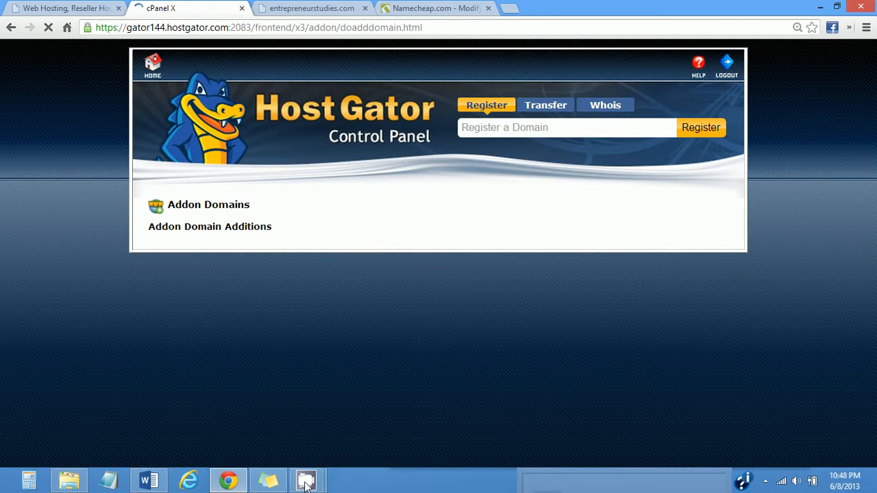
pyautogui.moveTo(309, 480)
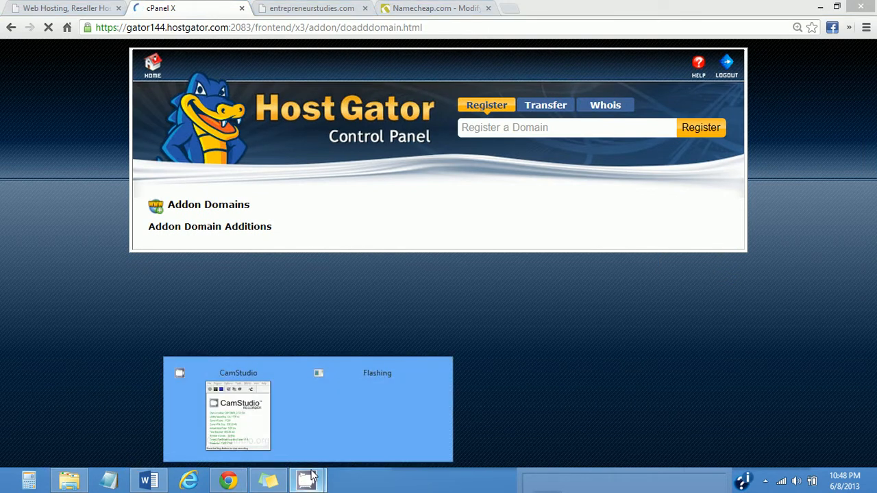
pyautogui.click(298, 434)
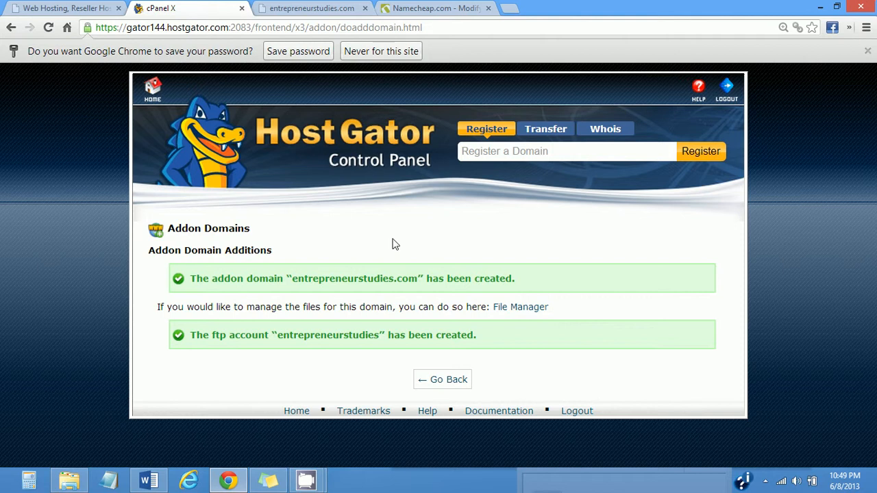
# - Return to the control panel home, decline the domain transfer offer, and open Fantastico De Luxe under Software/Services
pyautogui.click(152, 88)
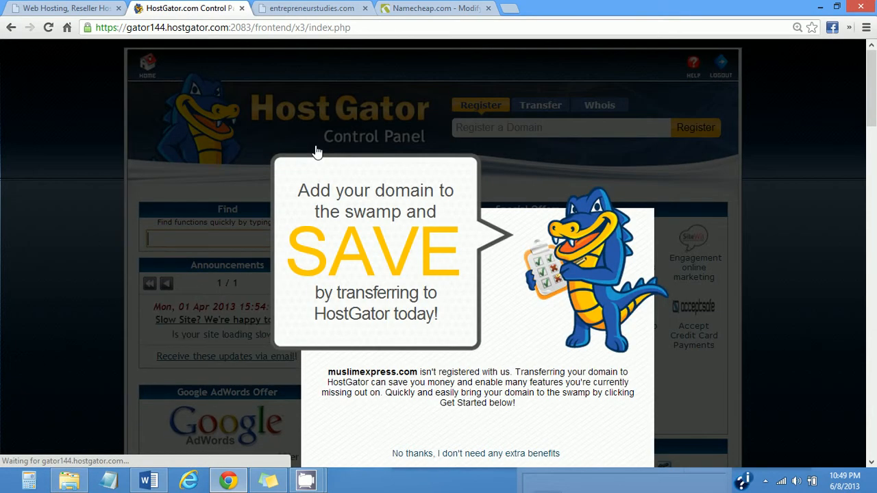
pyautogui.moveTo(872, 118); pyautogui.dragTo(872, 138)
pyautogui.click(460, 456)
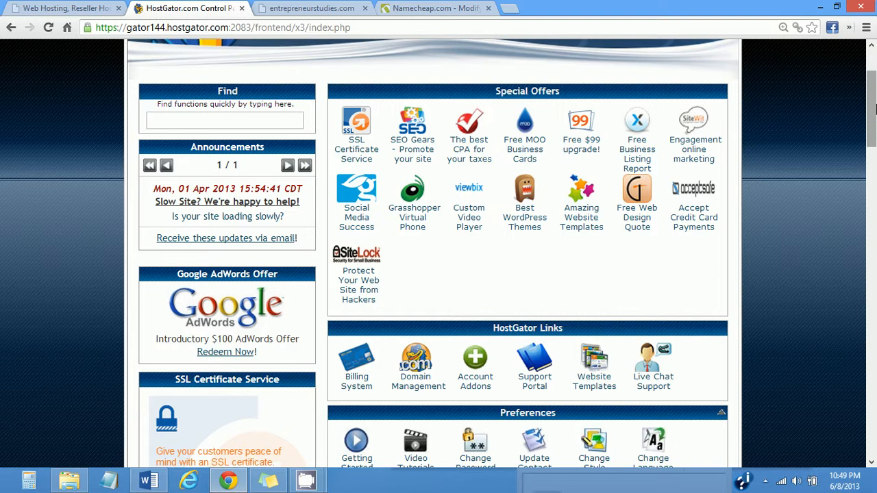
pyautogui.moveTo(872, 107); pyautogui.dragTo(872, 139)
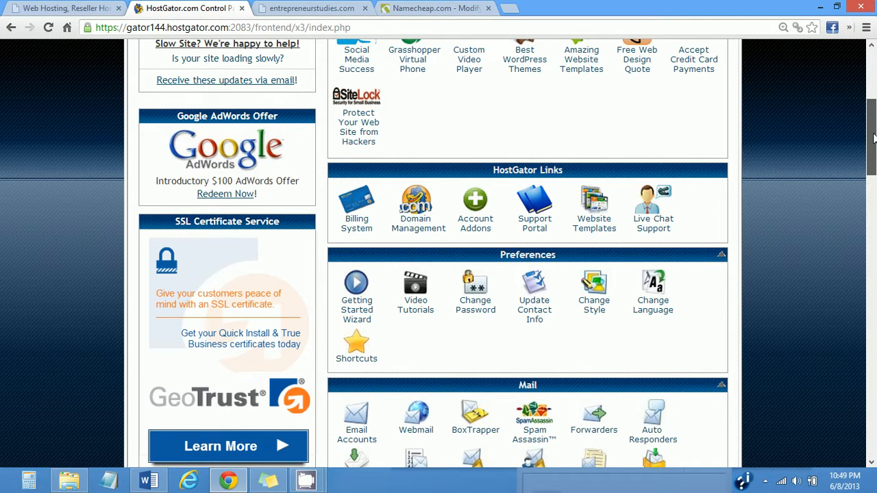
pyautogui.moveTo(873, 139); pyautogui.dragTo(829, 324)
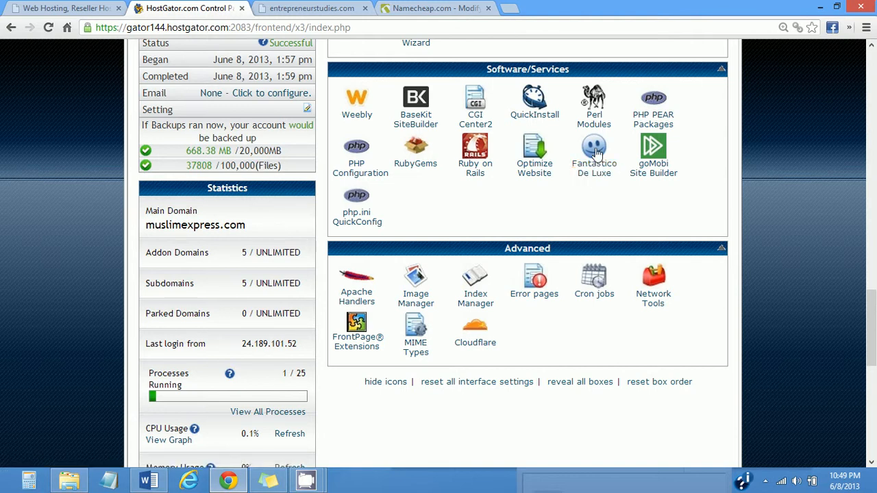
pyautogui.click(588, 167)
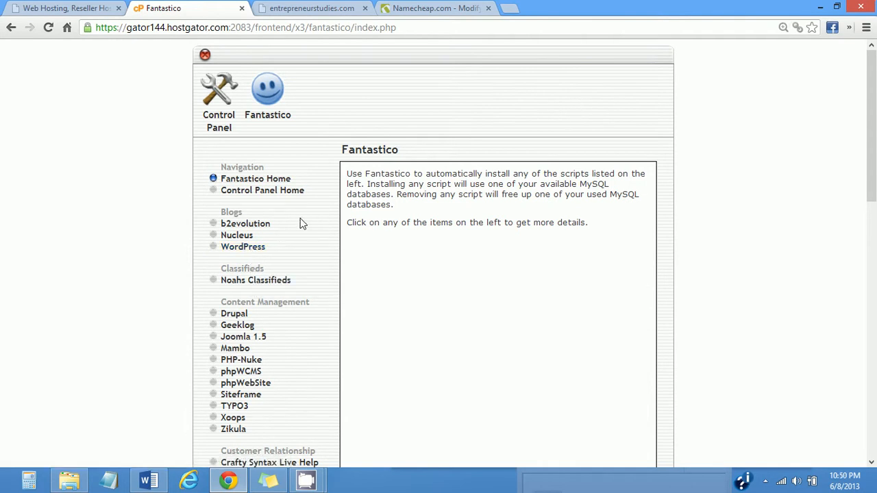
# - Start a new WordPress installation from the Blogs scripts in Fantastico
pyautogui.click(263, 252)
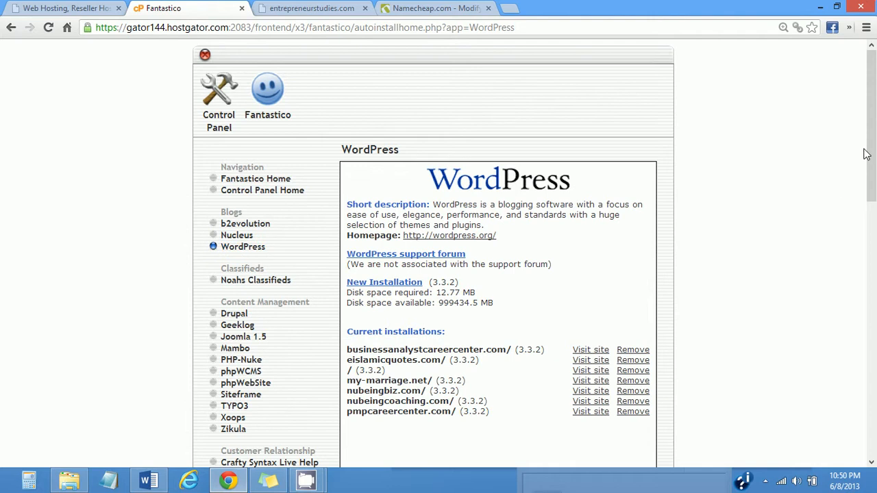
pyautogui.scroll(-3, 869, 164)
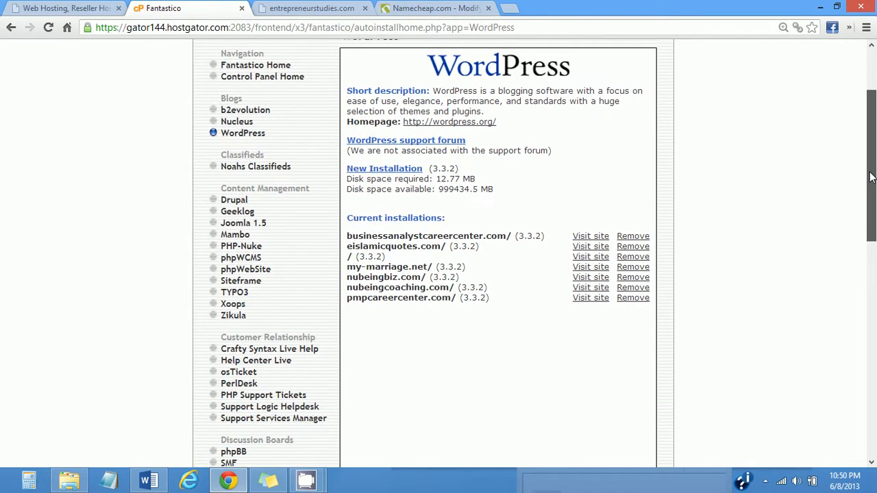
pyautogui.moveTo(347, 88); pyautogui.dragTo(420, 172)
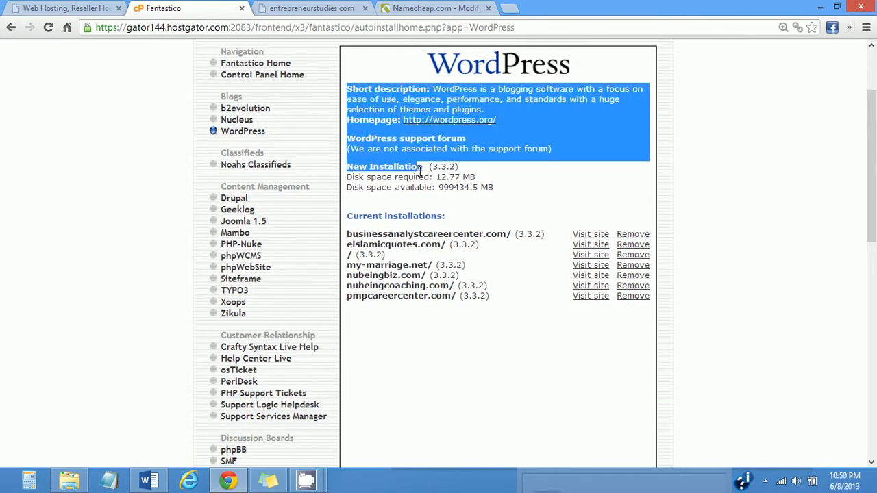
pyautogui.click(491, 180)
pyautogui.click(409, 170)
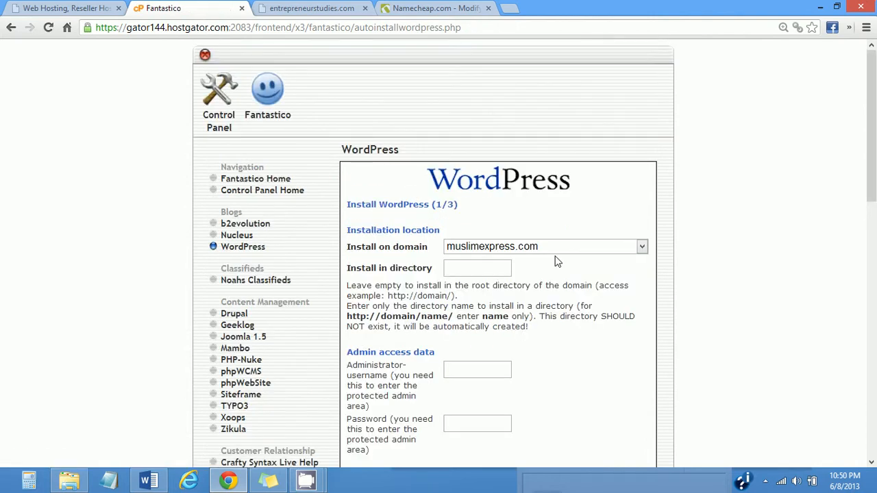
# - Choose entrepreneurstudies.com as the domain to install WordPress on, leaving the installation directory empty
pyautogui.click(601, 249)
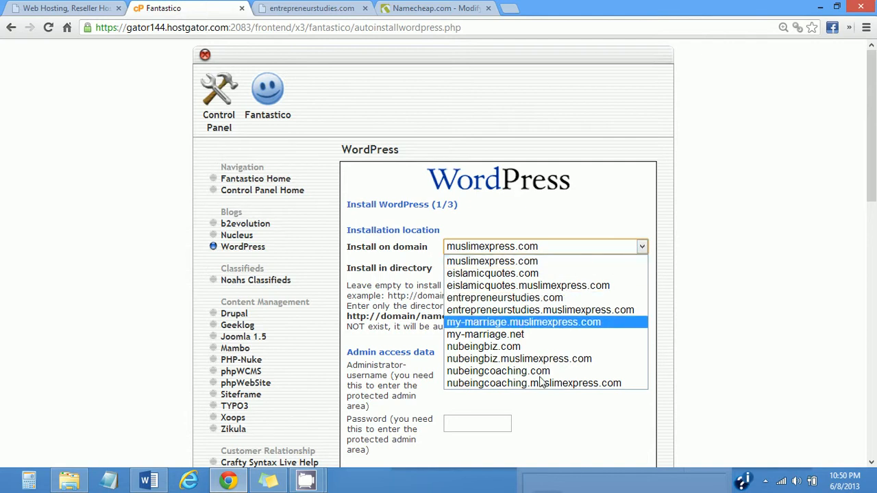
pyautogui.click(541, 298)
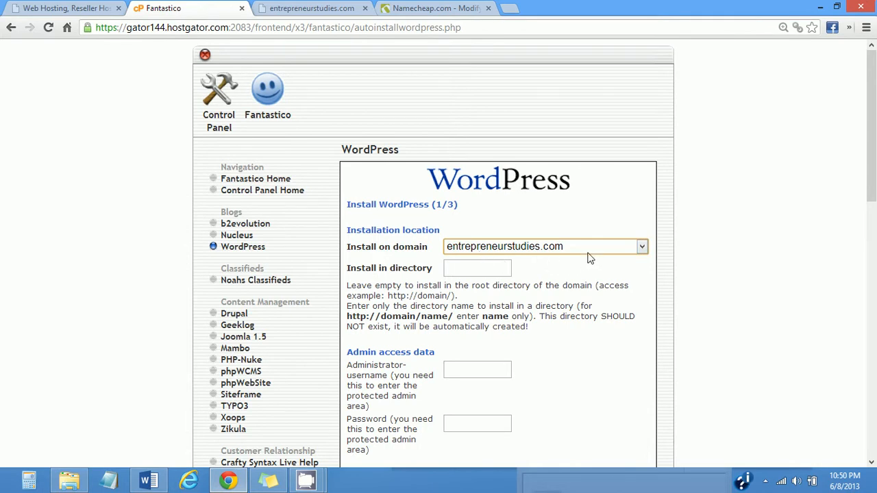
pyautogui.click(492, 268)
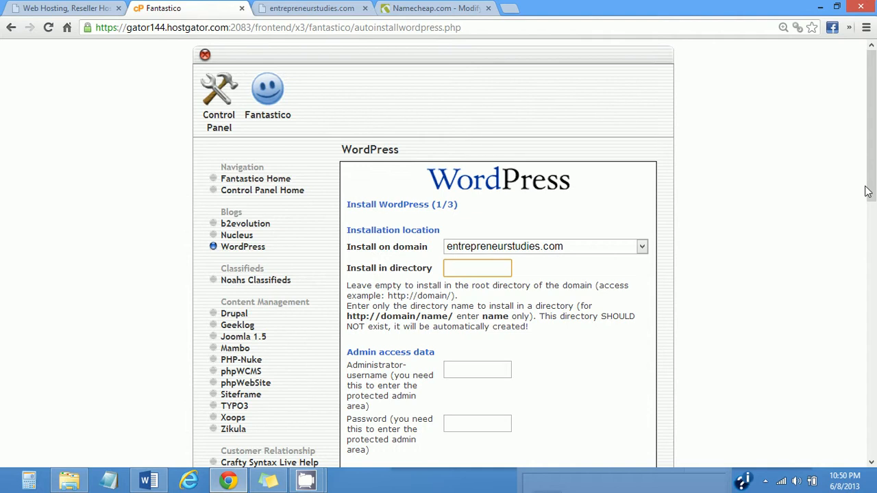
pyautogui.moveTo(872, 184); pyautogui.dragTo(859, 238)
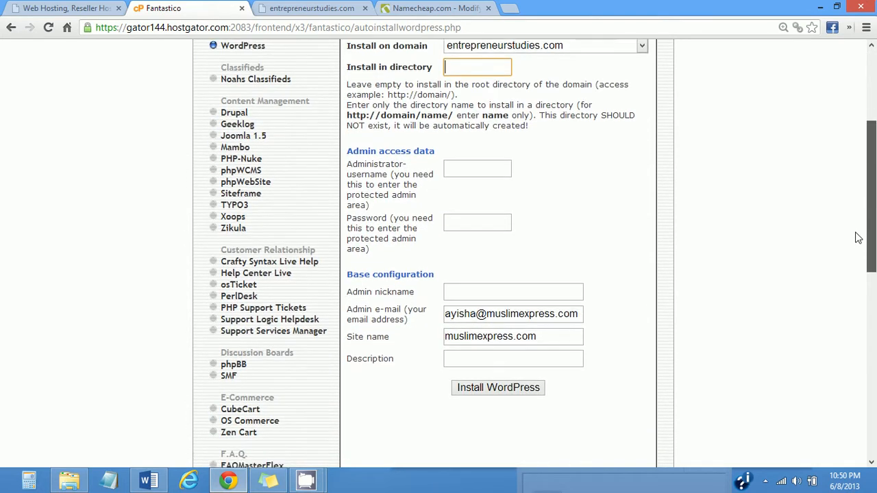
pyautogui.click(493, 173)
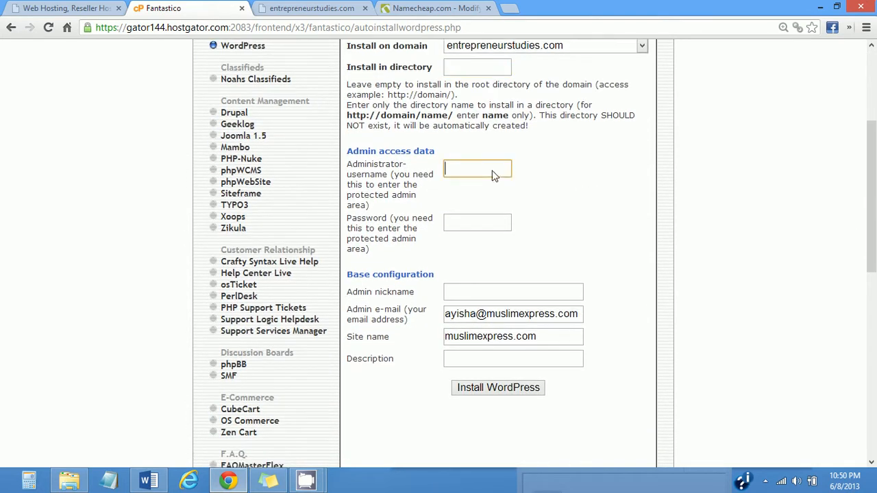
pyautogui.click(481, 227)
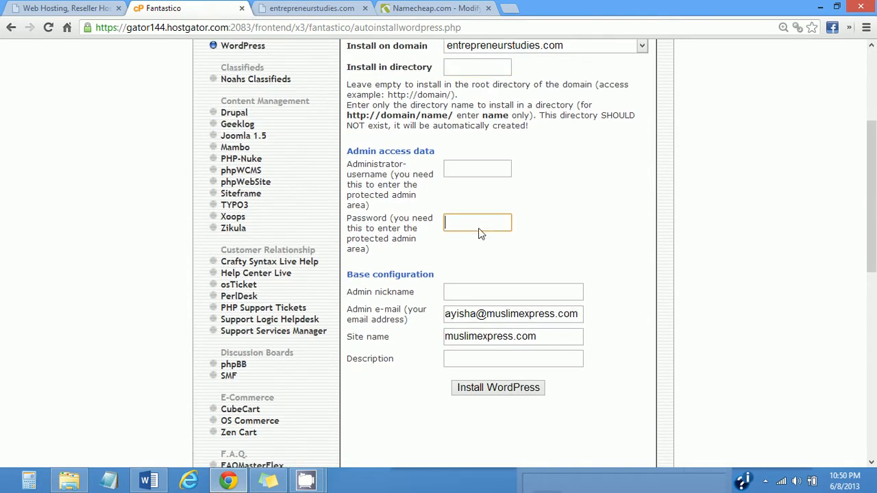
pyautogui.click(475, 172)
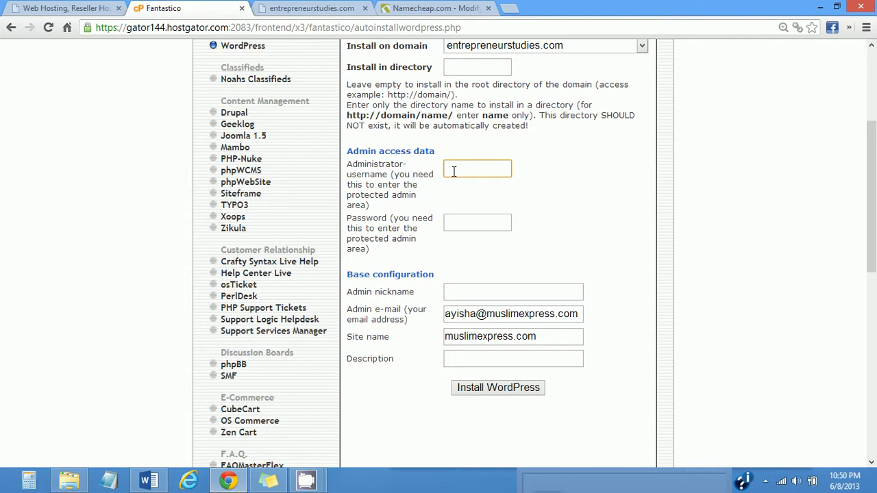
pyautogui.click(467, 231)
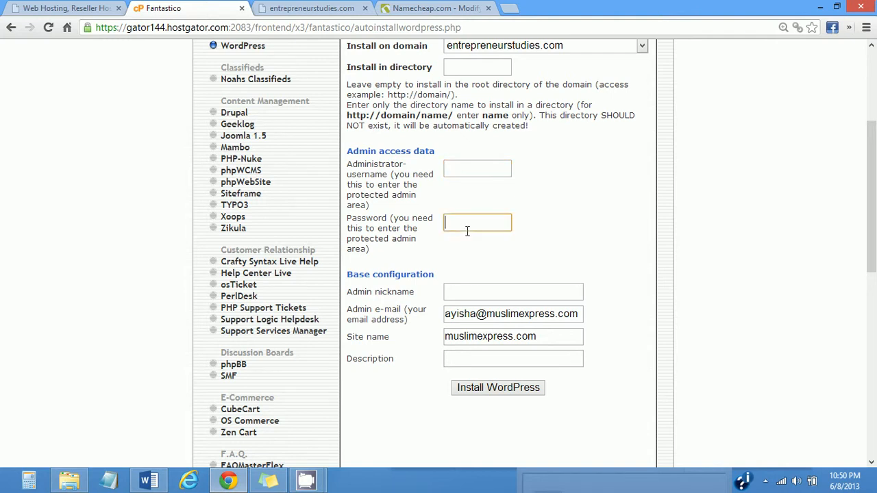
pyautogui.click(470, 295)
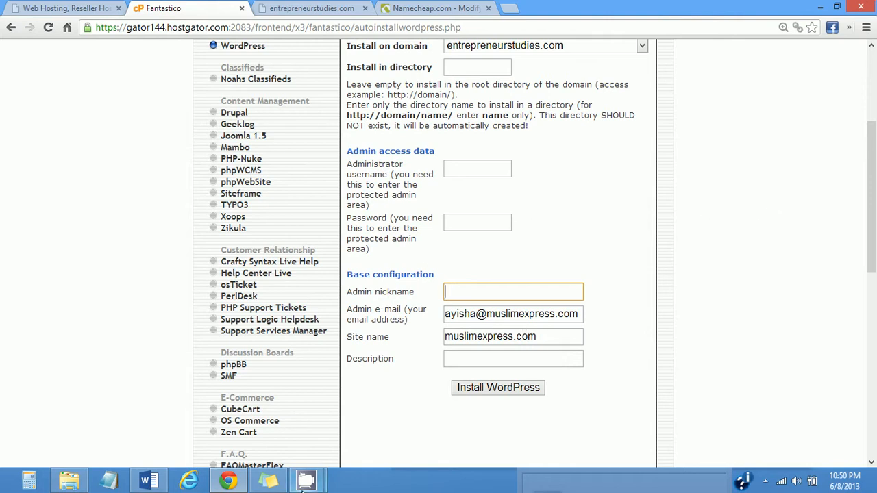
pyautogui.moveTo(306, 479)
pyautogui.click(274, 429)
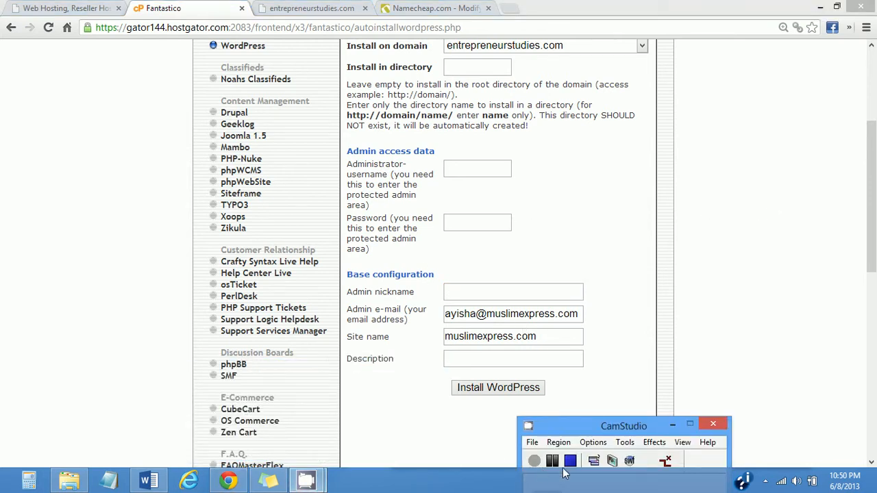
pyautogui.scroll(-3, 708, 388)
pyautogui.click(718, 377)
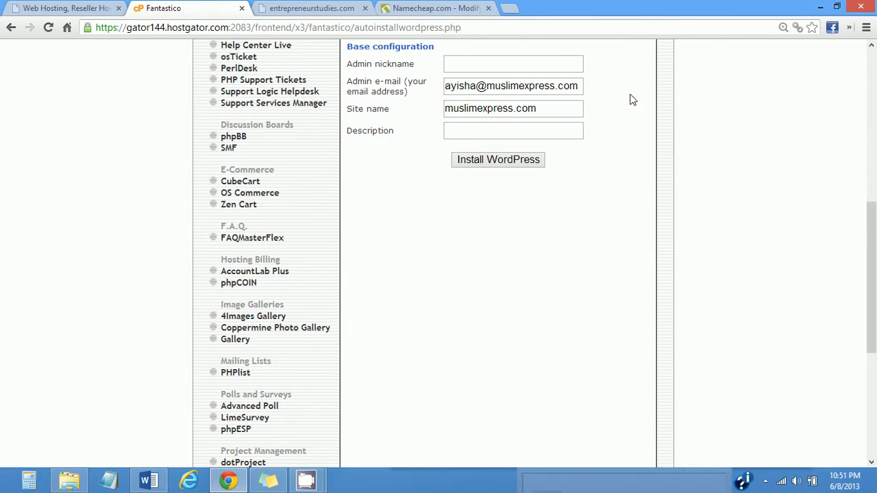
pyautogui.click(514, 62)
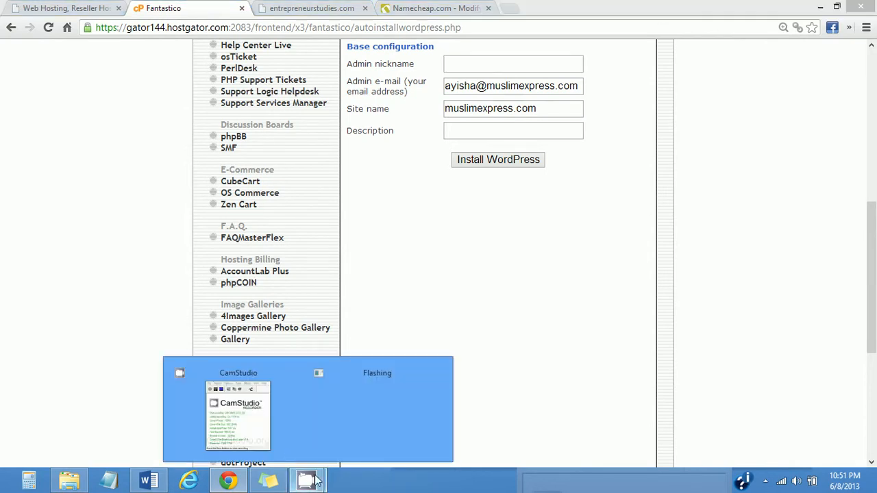
pyautogui.click(278, 430)
pyautogui.click(553, 461)
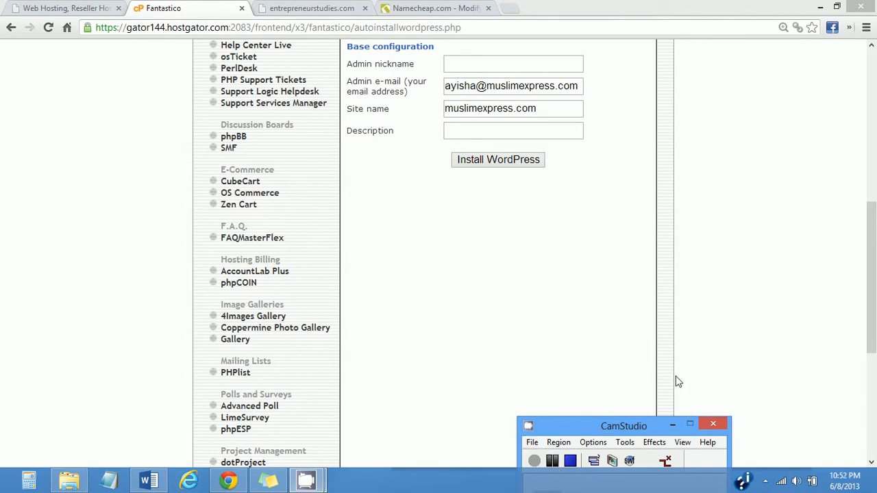
pyautogui.click(705, 356)
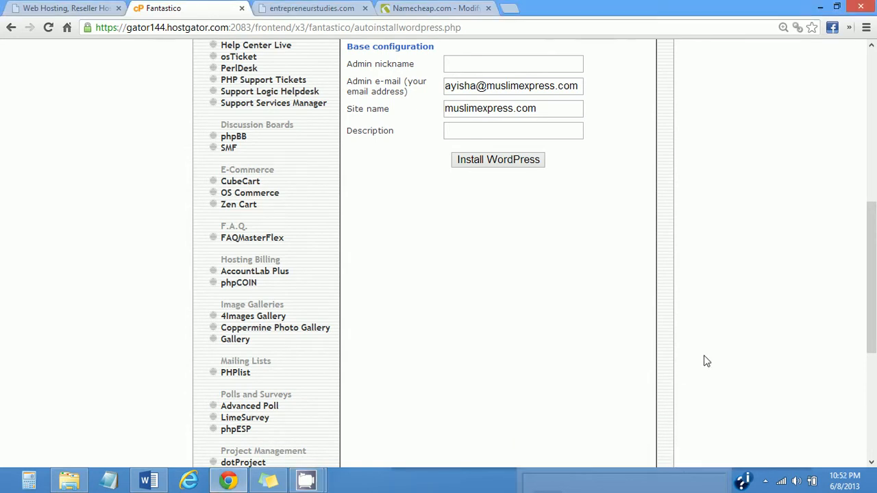
# - Fill in the administrator's nickname and replace the admin e-mail with the administrator's own e-mail address in the base configuration
pyautogui.click(487, 67)
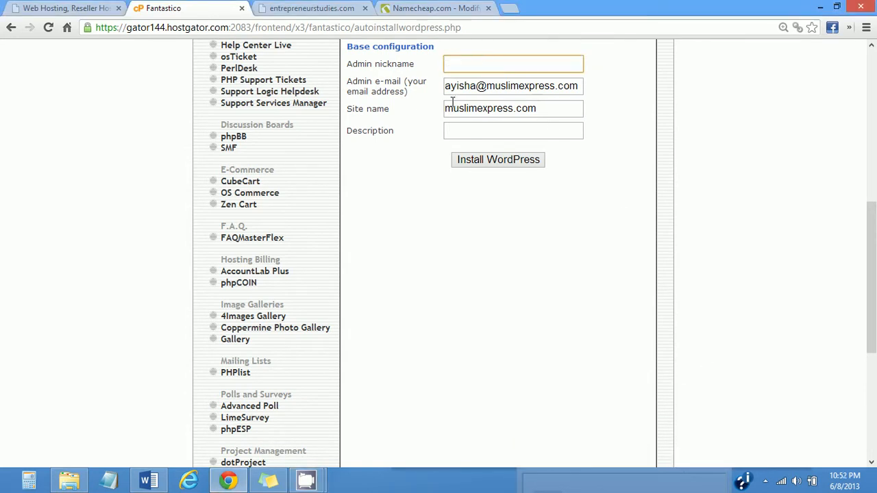
pyautogui.write('A')
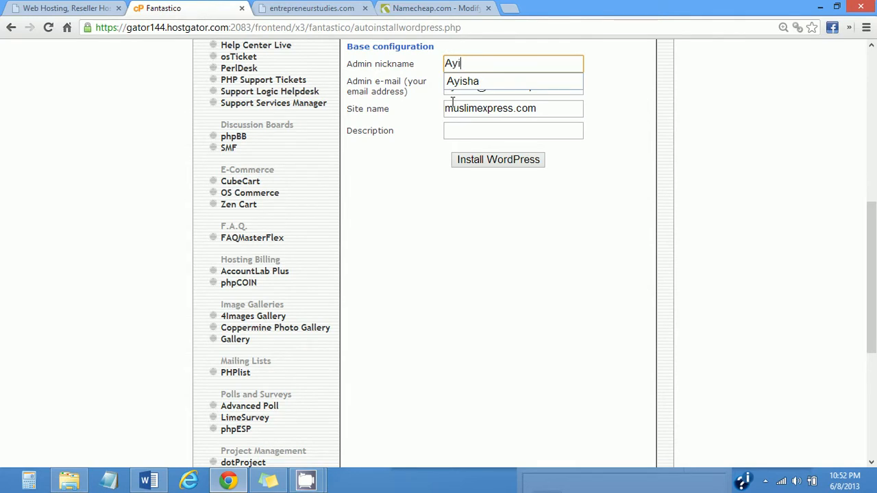
pyautogui.press('BackSpace')
pyautogui.write('Coach')
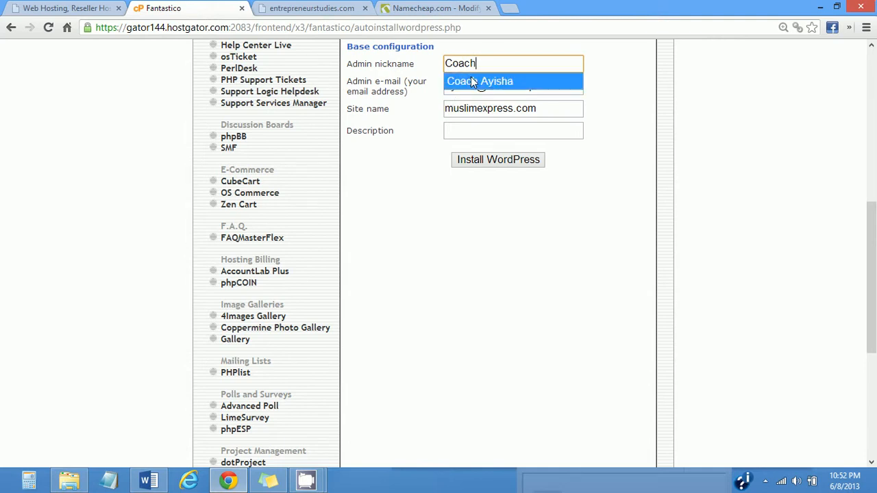
pyautogui.click(473, 82)
pyautogui.click(472, 88)
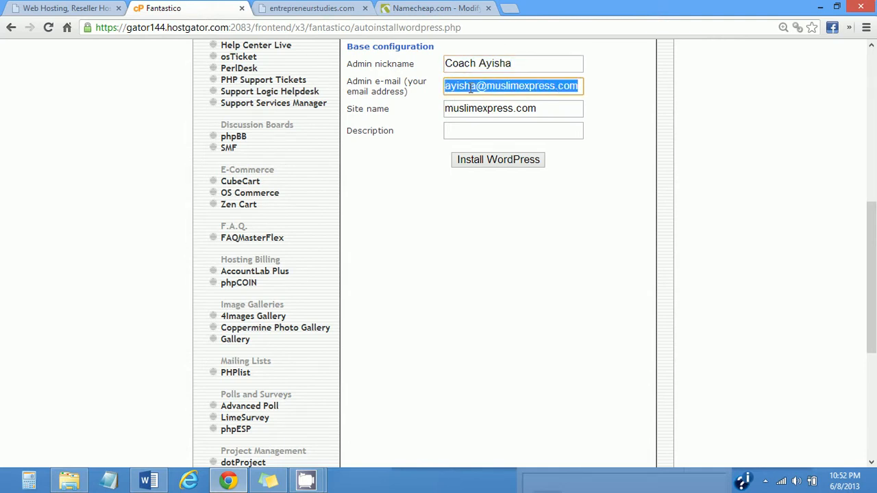
pyautogui.write('c')
pyautogui.click(471, 106)
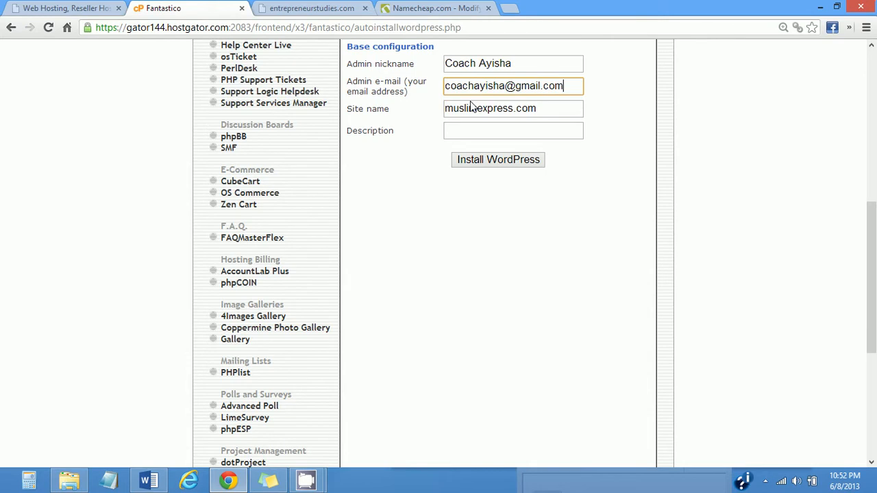
# - Set the site name to Entrepreneur Studies, leave the description empty, and submit the WordPress installation form
pyautogui.tripleClick(472, 108)
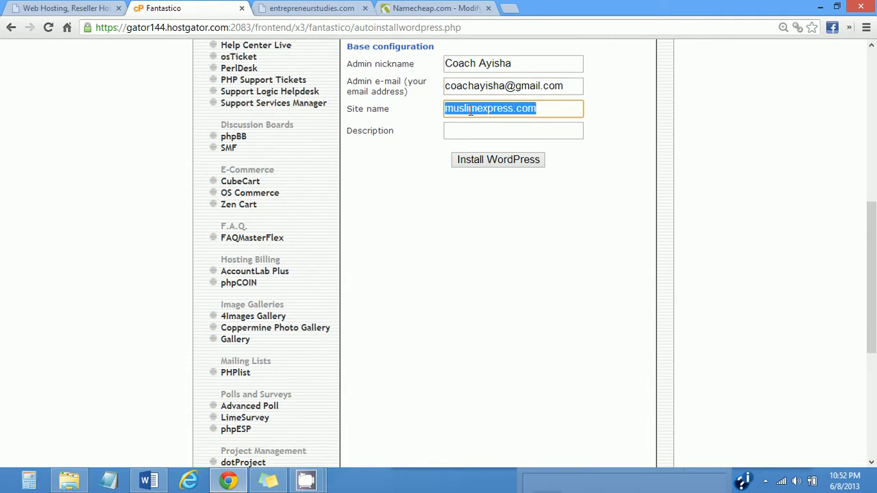
pyautogui.press('BackSpace')
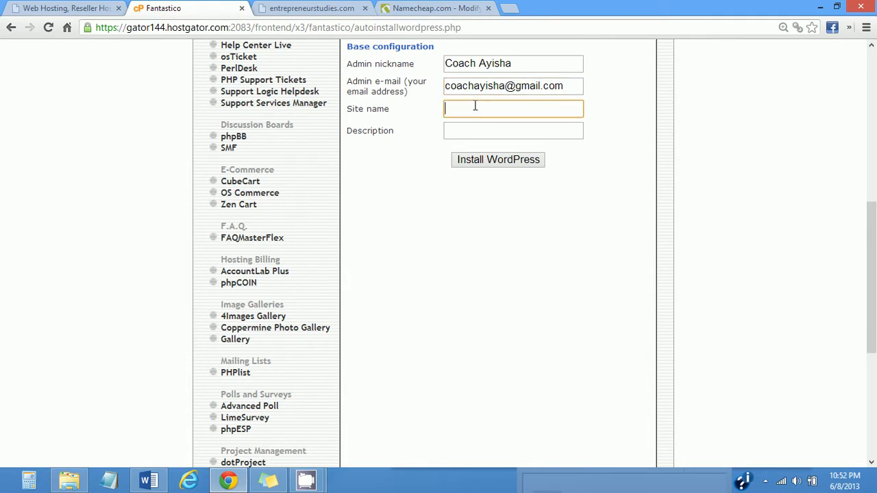
pyautogui.write('Entrepreneur Studies')
pyautogui.click(503, 137)
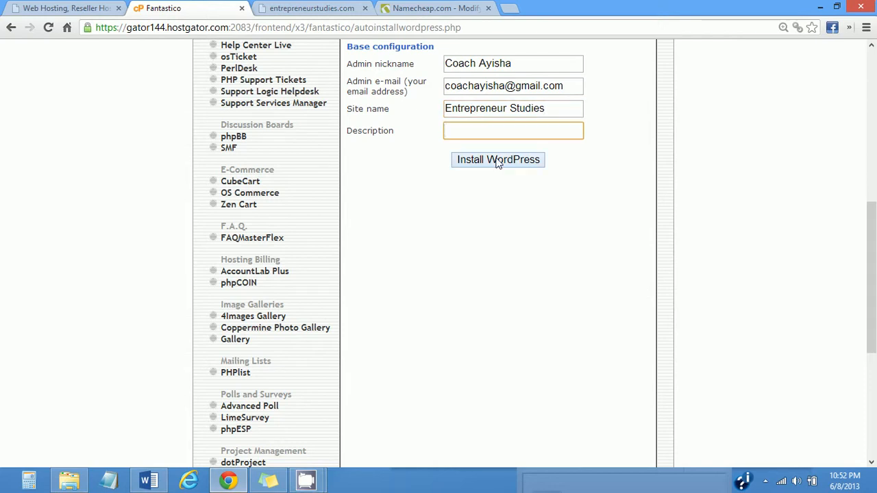
pyautogui.click(498, 160)
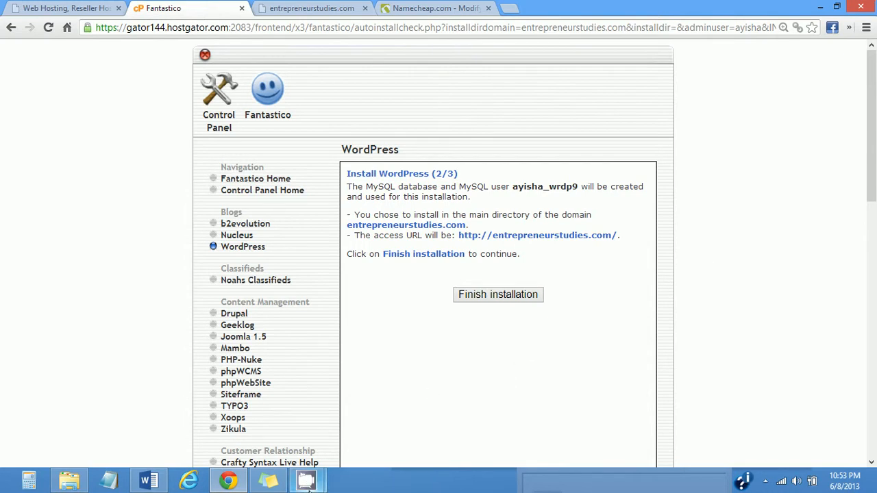
# - Finish the WordPress installation in the main directory of entrepreneurstudies.com
pyautogui.moveTo(309, 480)
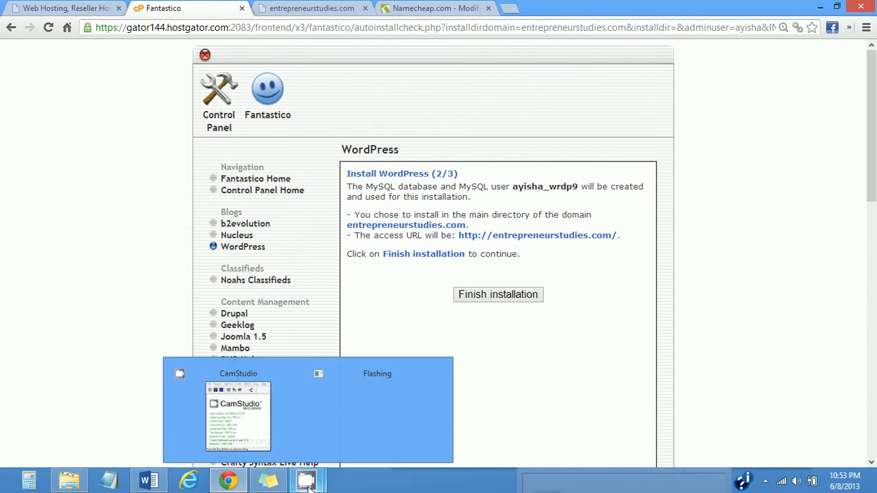
pyautogui.click(296, 451)
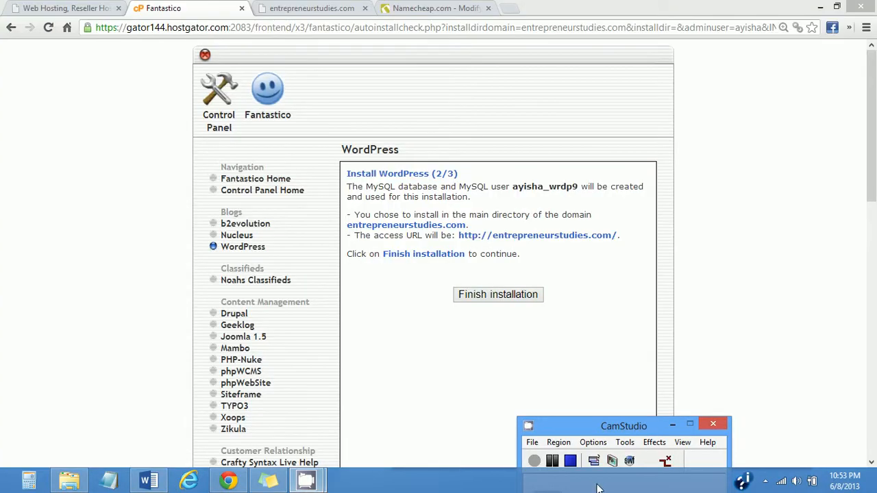
pyautogui.click(496, 296)
pyautogui.moveTo(305, 480)
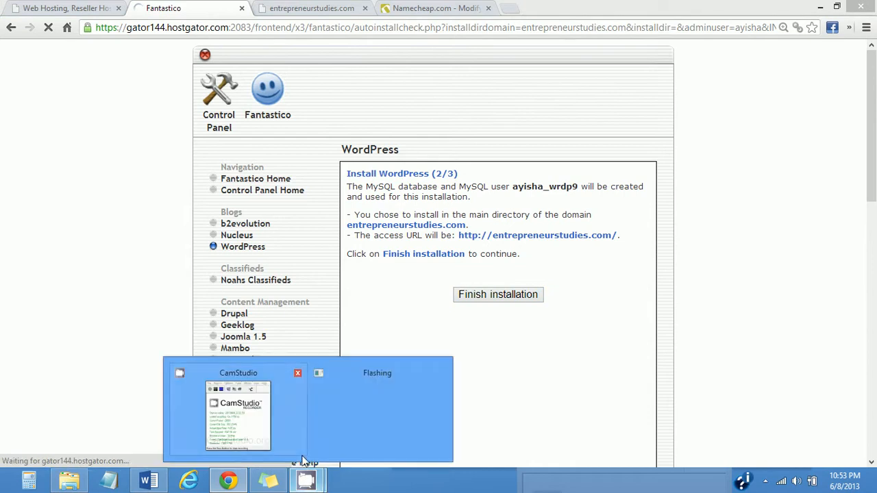
pyautogui.click(281, 438)
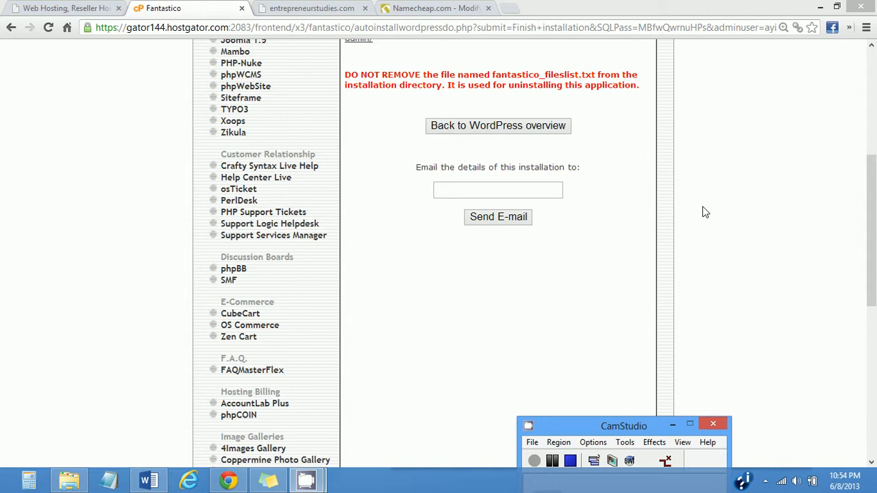
pyautogui.click(543, 192)
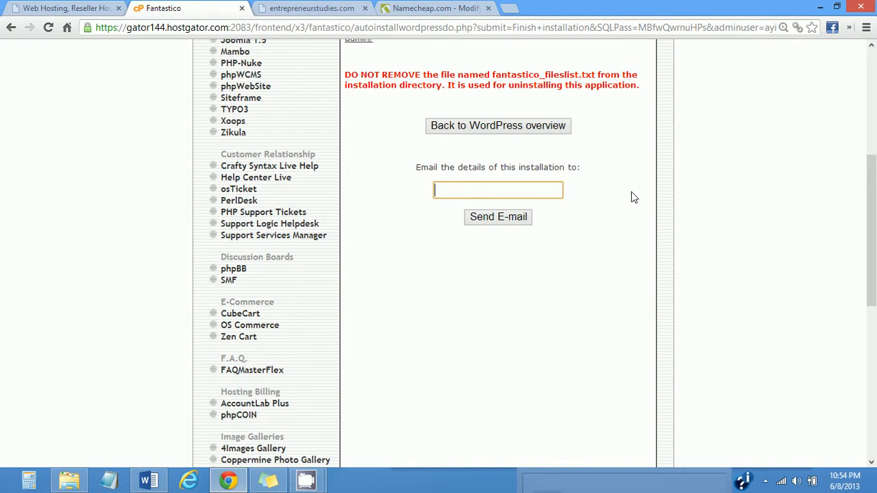
# - Reload the already open entrepreneurstudies.com page and look over the home page of the new WordPress site
pyautogui.click(291, 8)
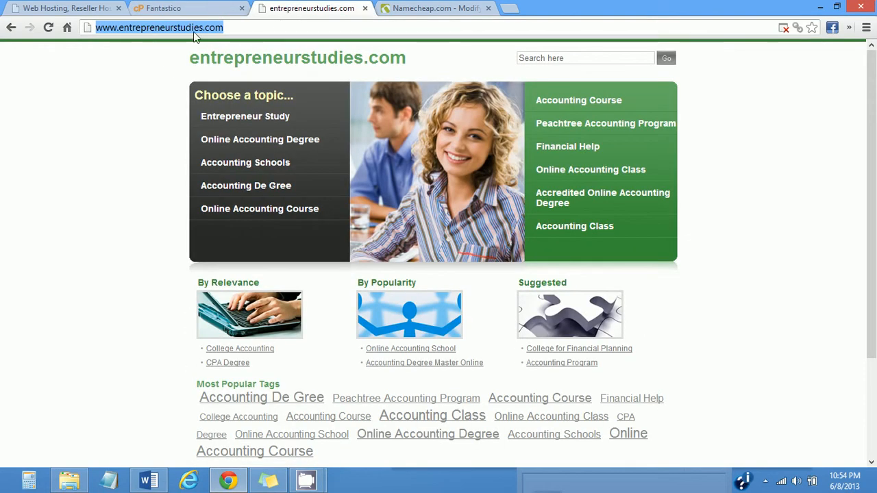
pyautogui.click(48, 29)
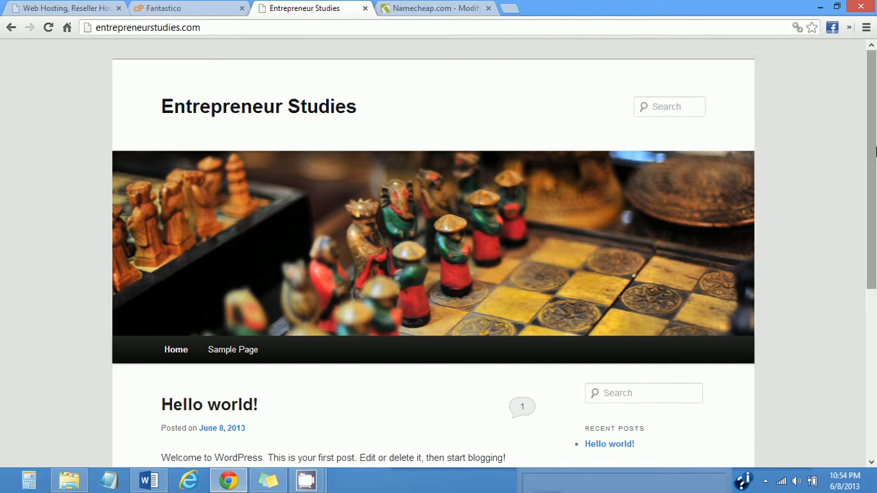
pyautogui.moveTo(874, 134); pyautogui.dragTo(874, 200)
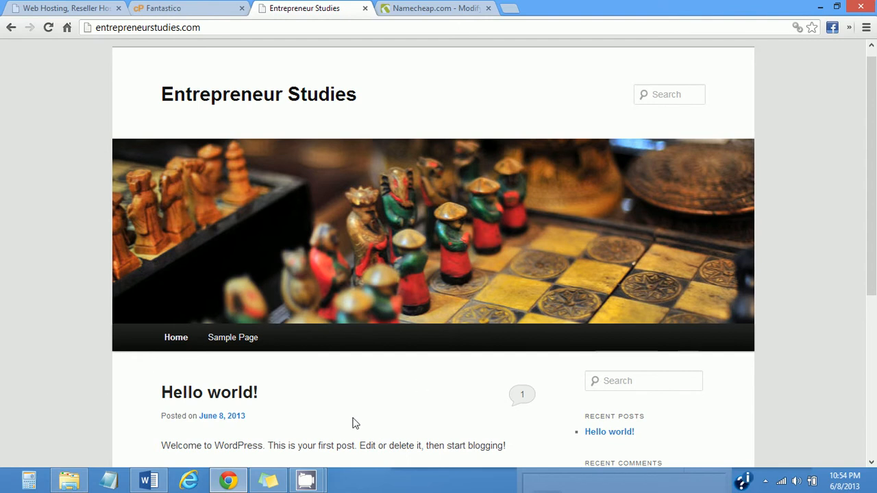
pyautogui.moveTo(319, 479)
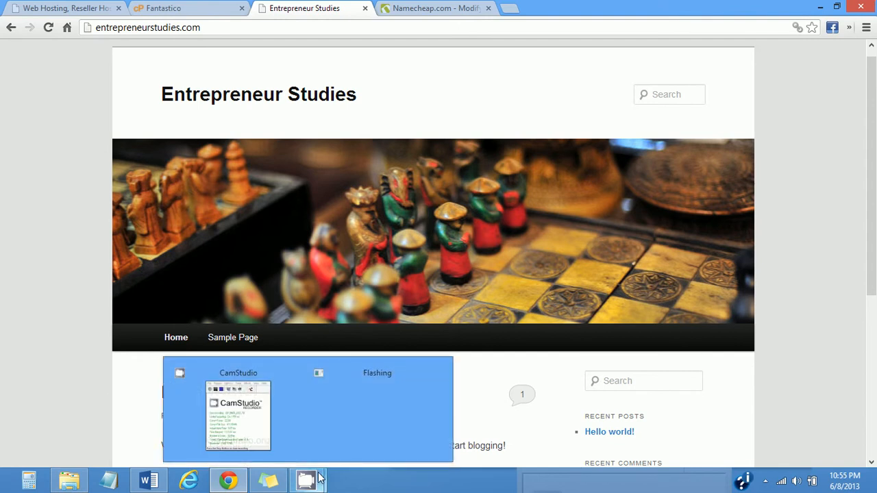